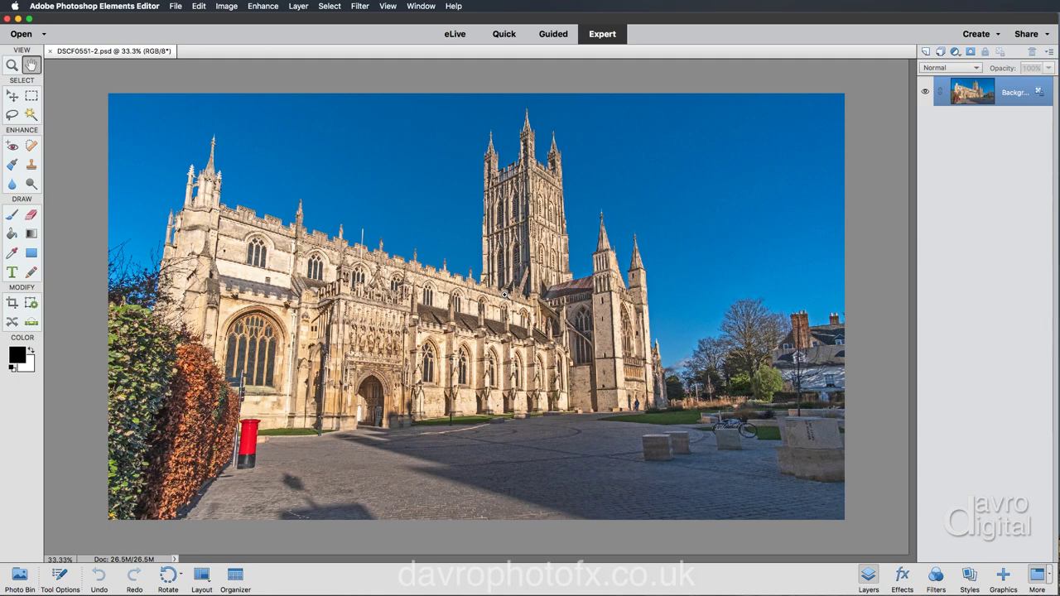
# - Duplicate the Background layer and open the Spherize distortion filter for the copy
pyautogui.press('super+j')
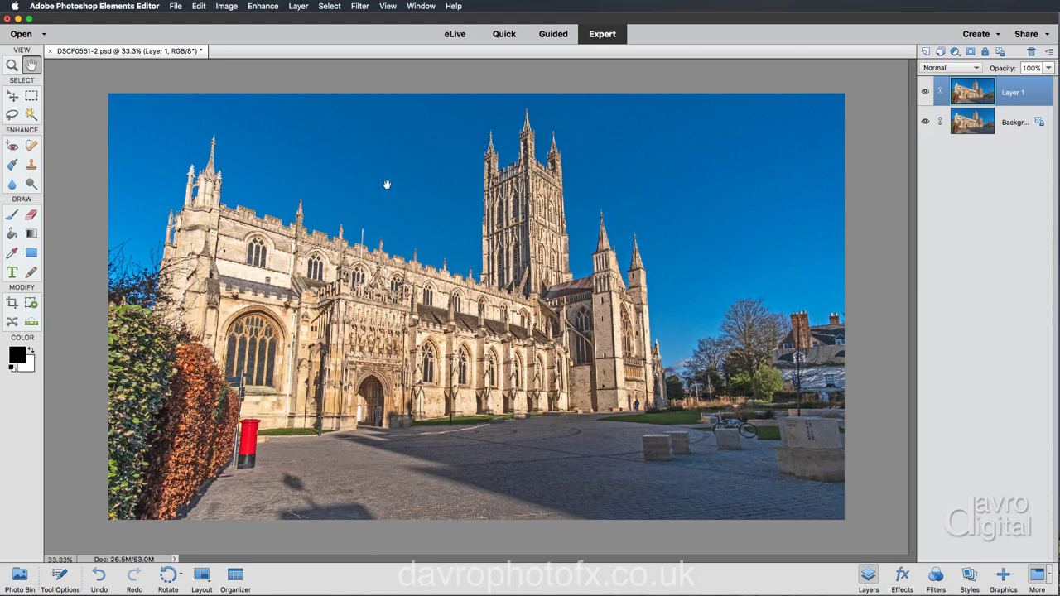
pyautogui.click(361, 6)
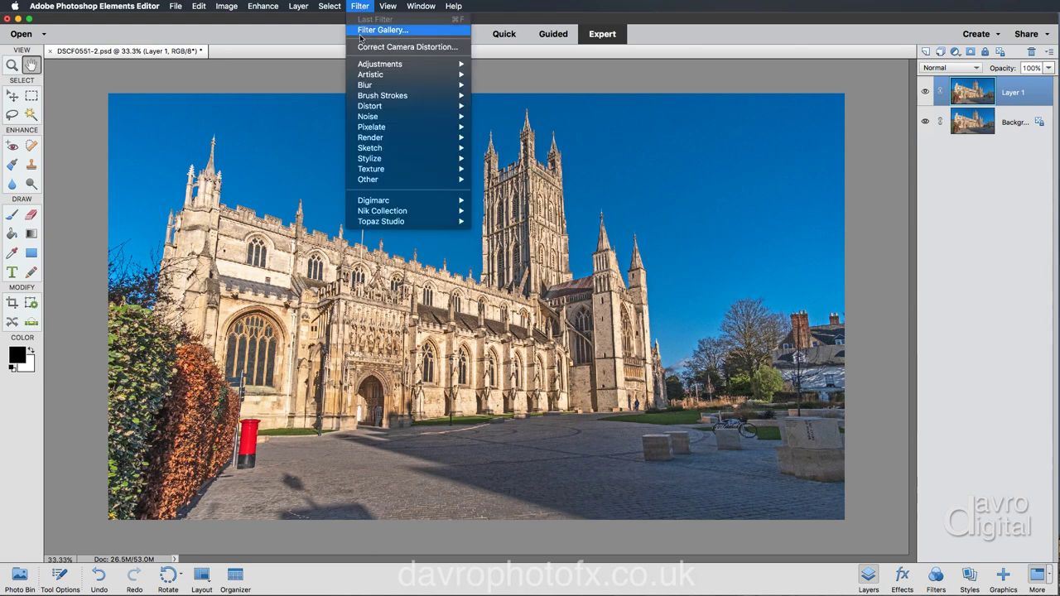
pyautogui.moveTo(367, 104)
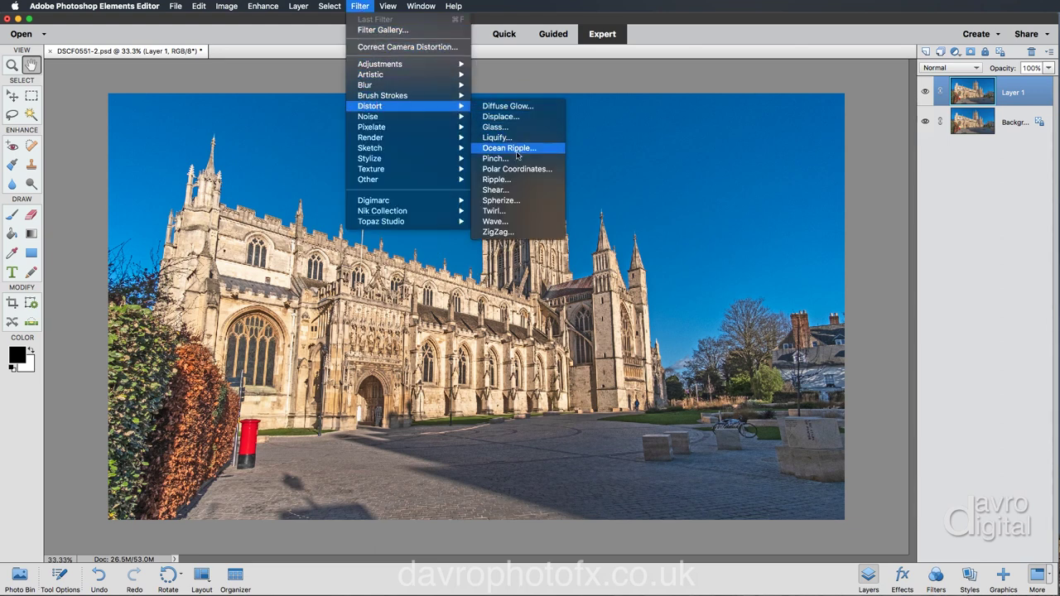
pyautogui.click(501, 201)
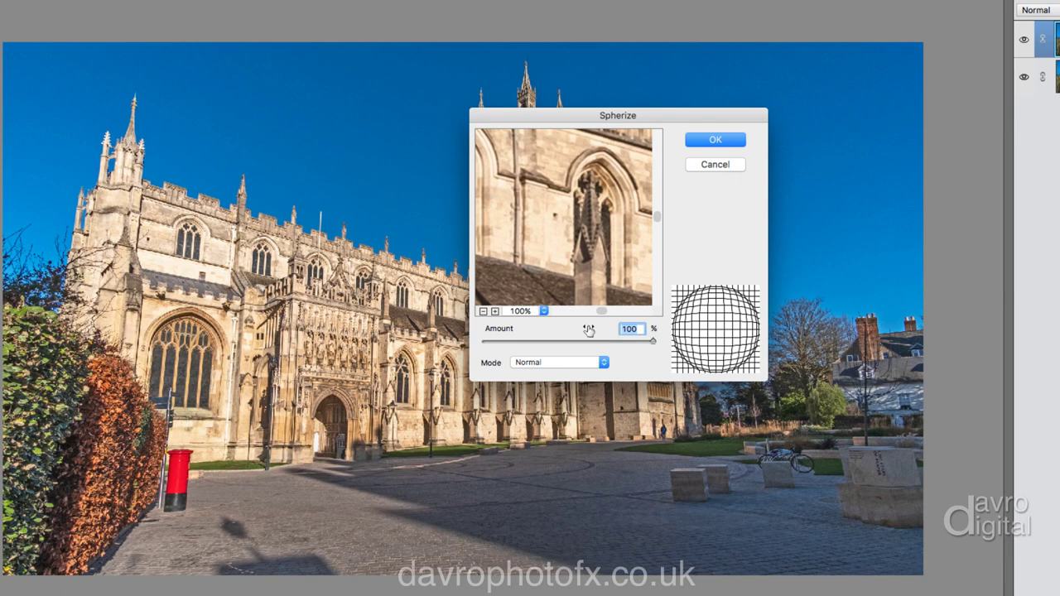
# - Reposition the Spherize preview and zoom it out to 12.5% to view more of the cathedral
pyautogui.click(561, 235)
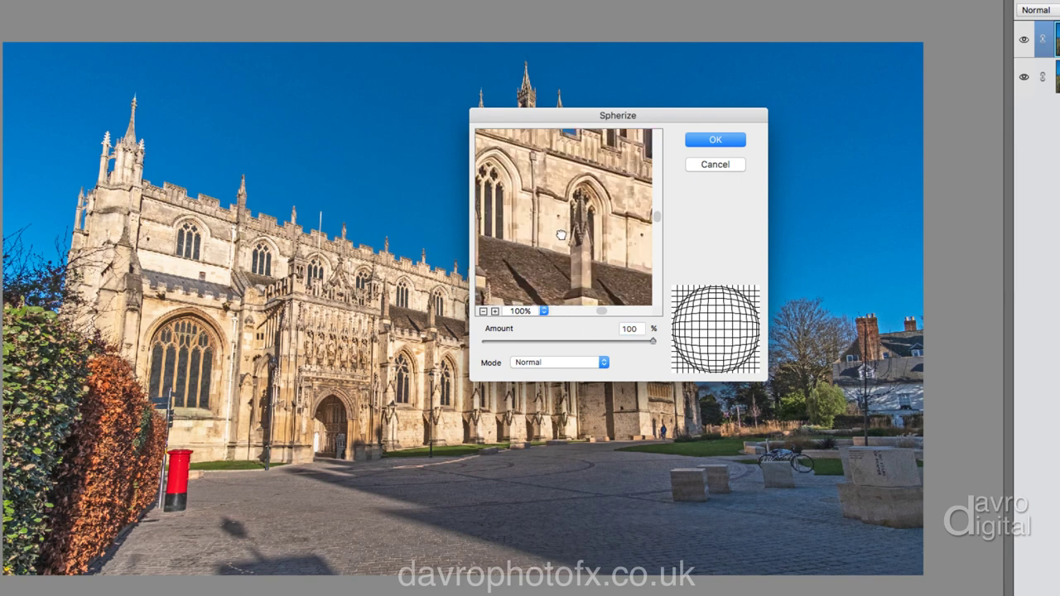
pyautogui.moveTo(560, 235); pyautogui.dragTo(486, 234)
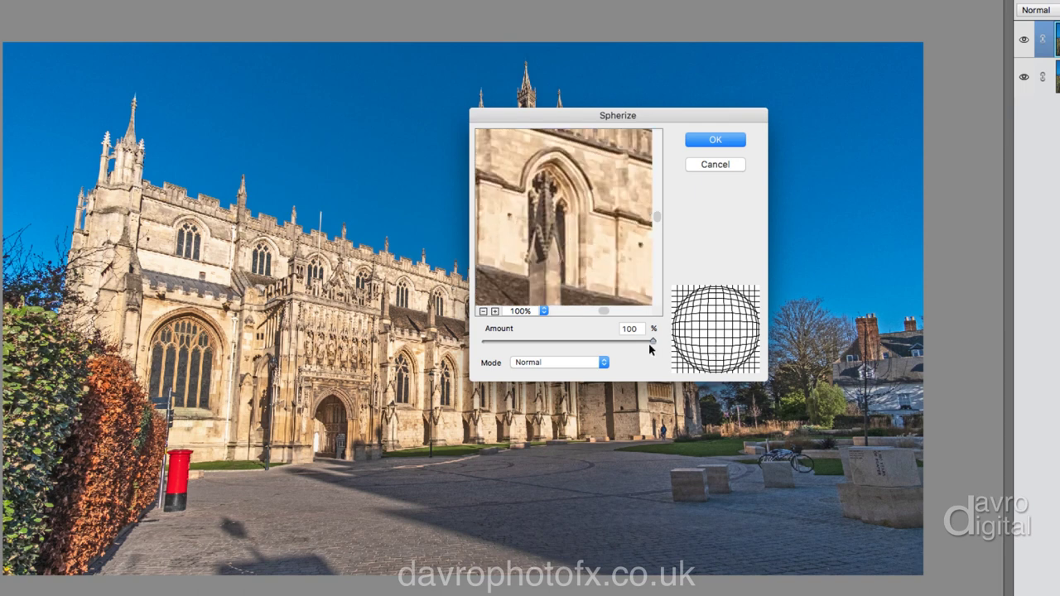
pyautogui.click(521, 313)
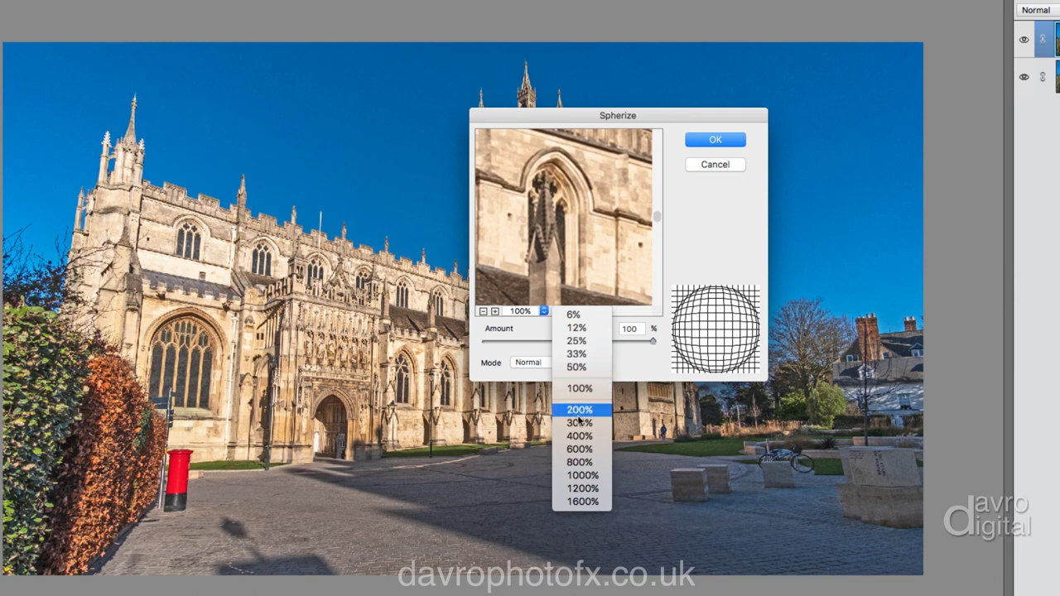
pyautogui.click(583, 340)
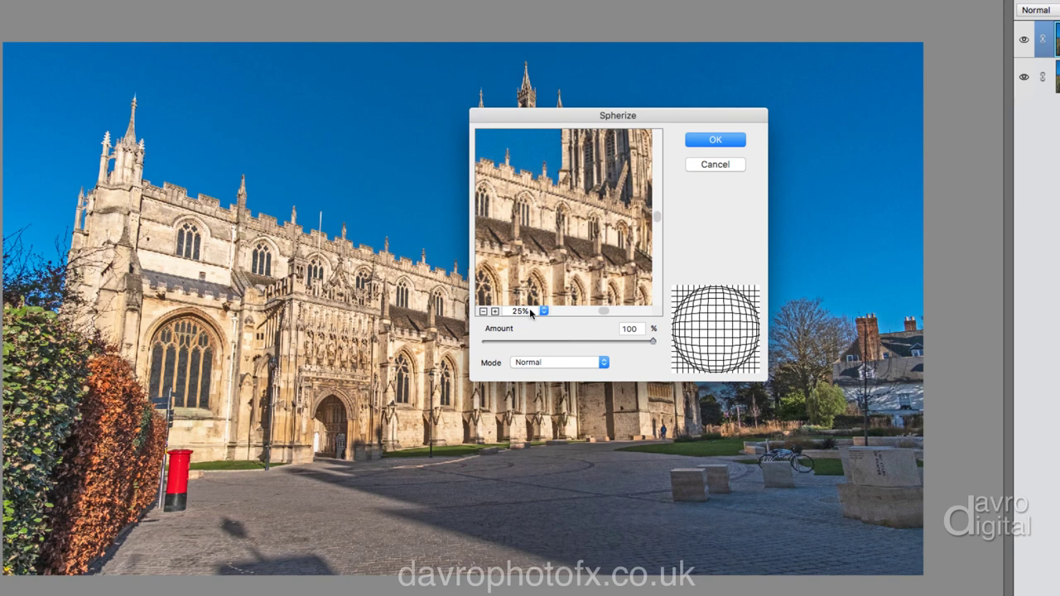
pyautogui.click(535, 311)
pyautogui.click(571, 328)
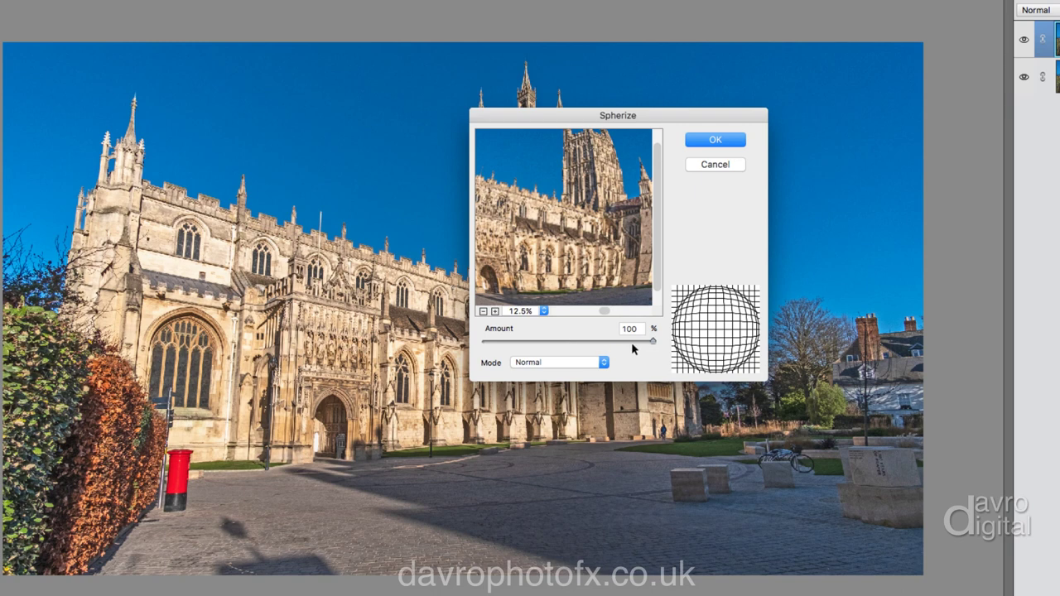
# - Try Spherize amounts of 66%, 0% and -15%, comparing the filtered preview with the original
pyautogui.moveTo(652, 342); pyautogui.dragTo(624, 342)
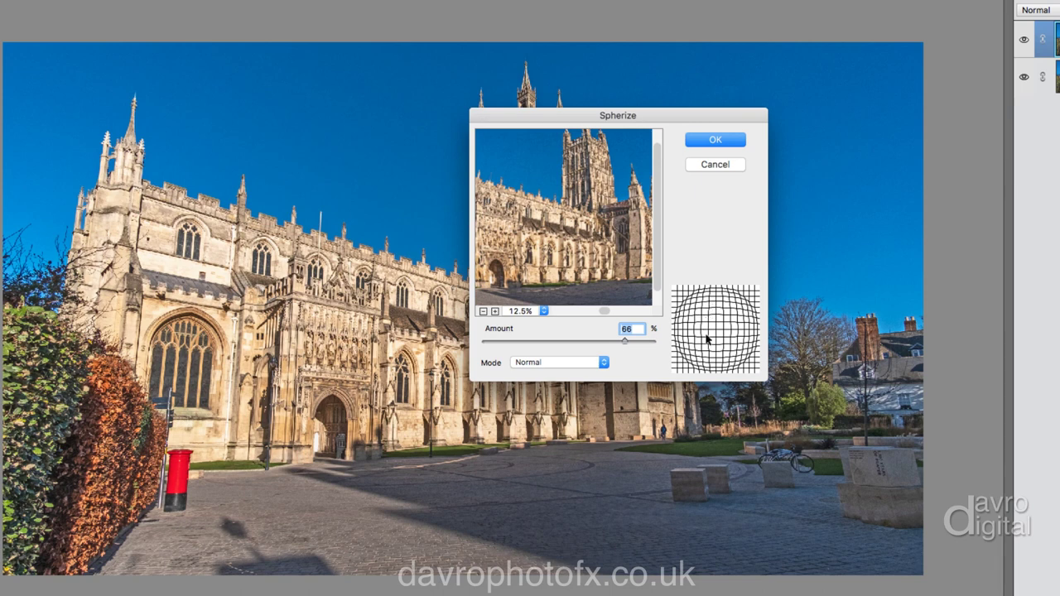
pyautogui.moveTo(625, 342); pyautogui.dragTo(568, 342)
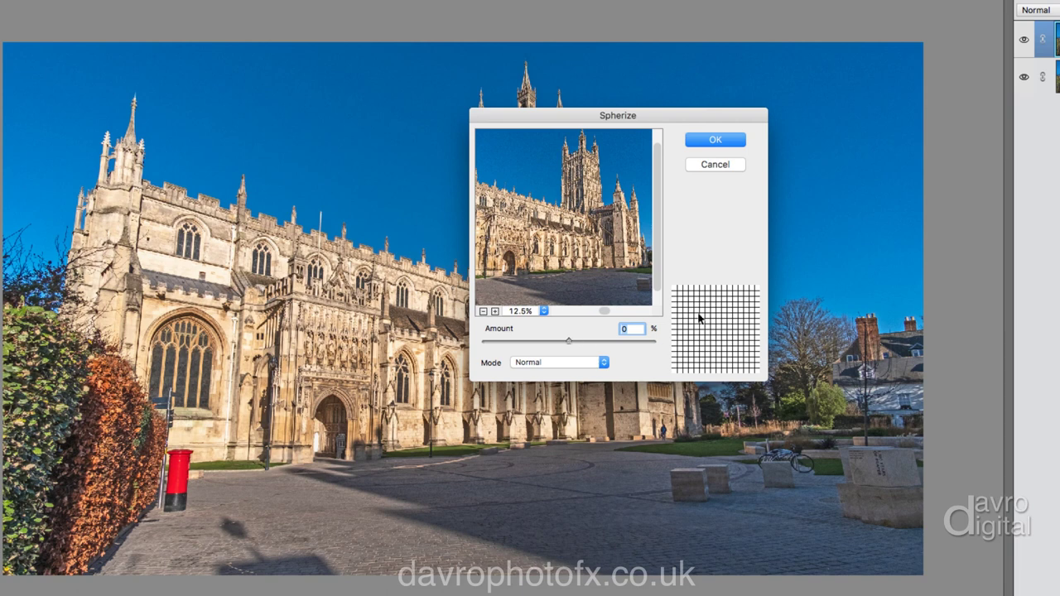
pyautogui.click(571, 246)
pyautogui.moveTo(570, 341); pyautogui.dragTo(556, 339)
pyautogui.click(546, 265)
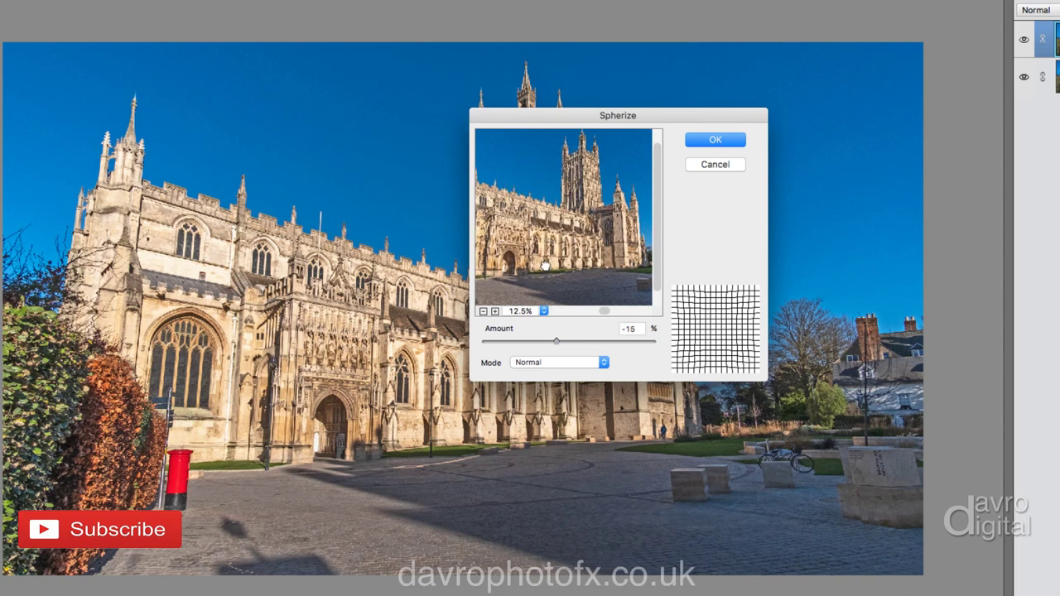
pyautogui.click(546, 265)
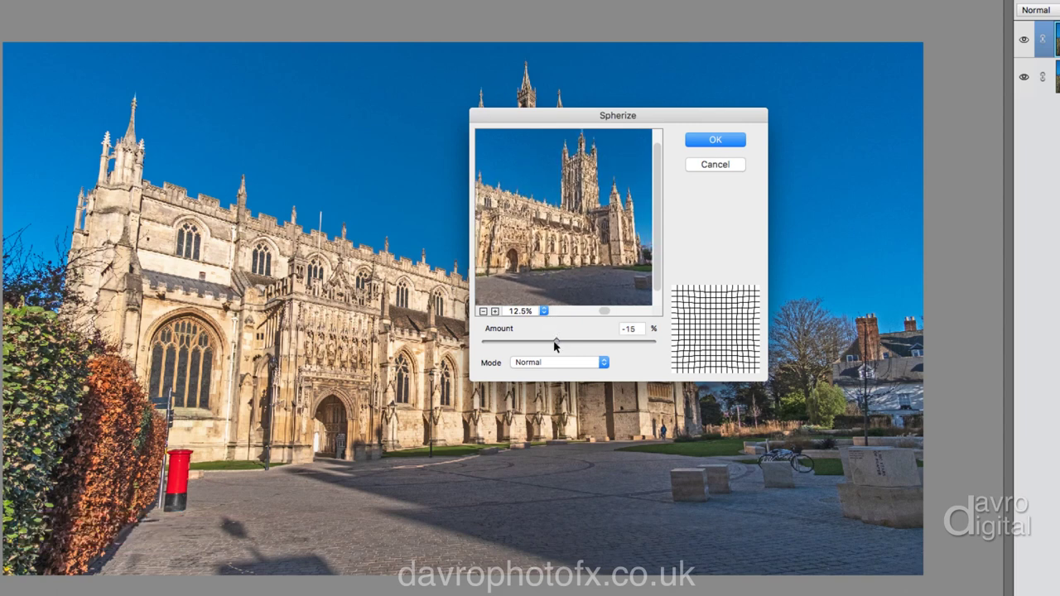
# - Apply the Spherize filter to Layer 1 with an amount of -3% and compare the before and after
pyautogui.moveTo(557, 345); pyautogui.dragTo(566, 348)
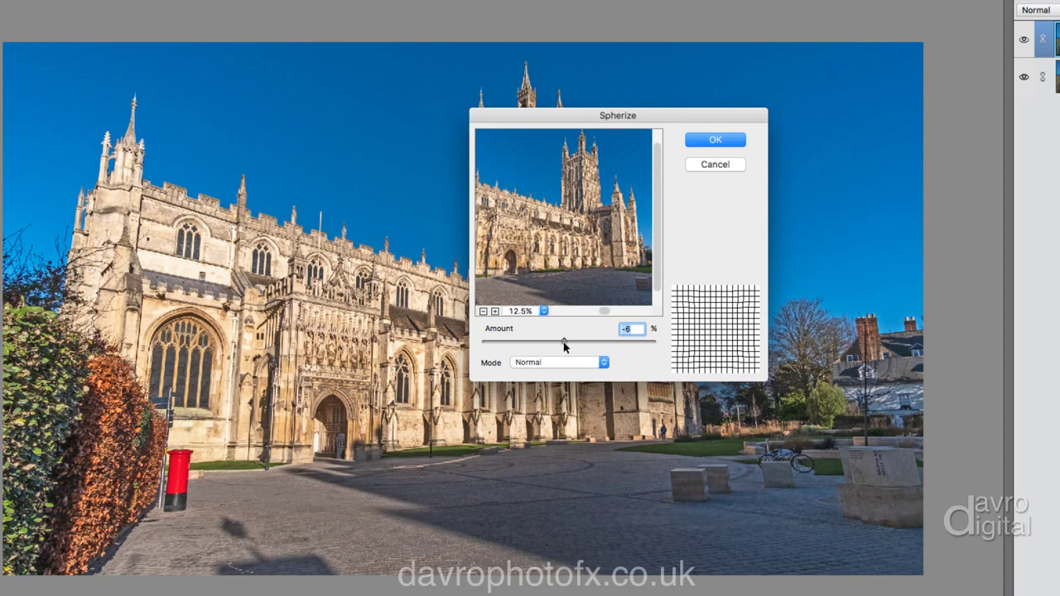
pyautogui.moveTo(566, 347); pyautogui.dragTo(568, 345)
pyautogui.click(570, 241)
pyautogui.click(570, 241)
pyautogui.moveTo(566, 342); pyautogui.dragTo(568, 343)
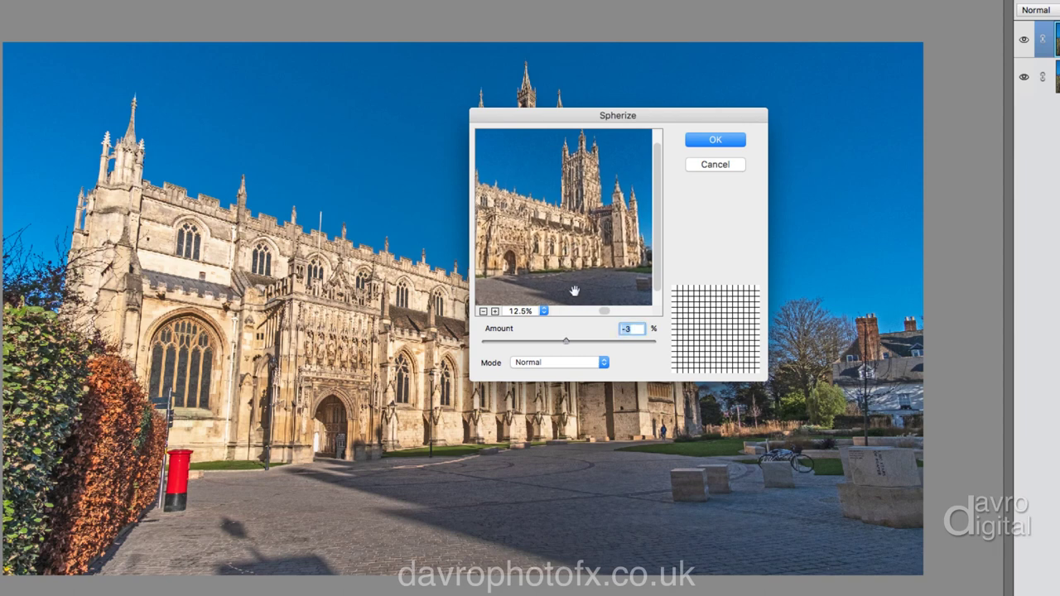
pyautogui.click(571, 263)
pyautogui.click(714, 144)
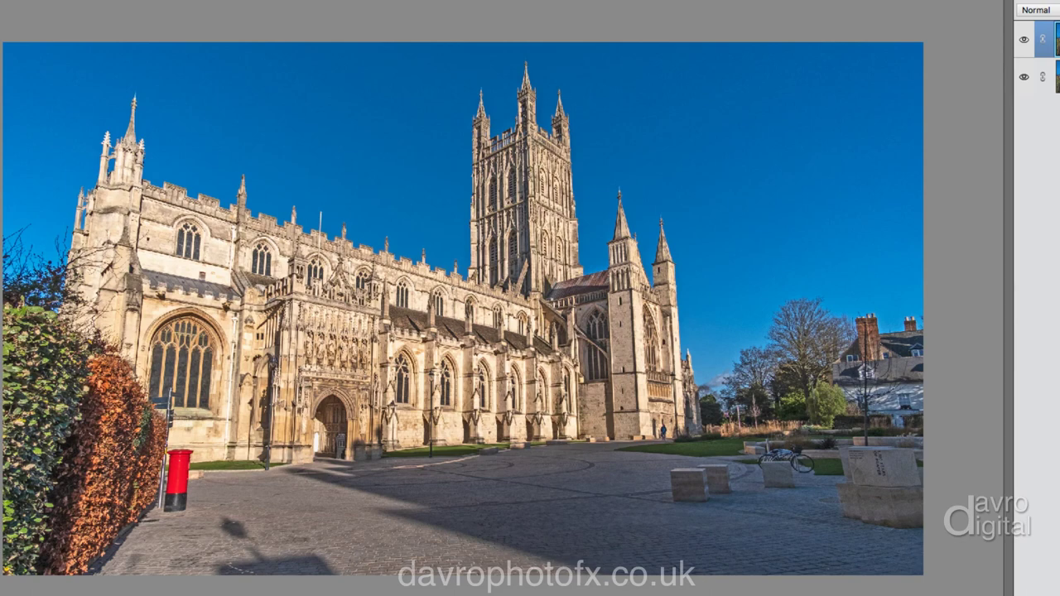
pyautogui.hotkey('ctrl', 'z')
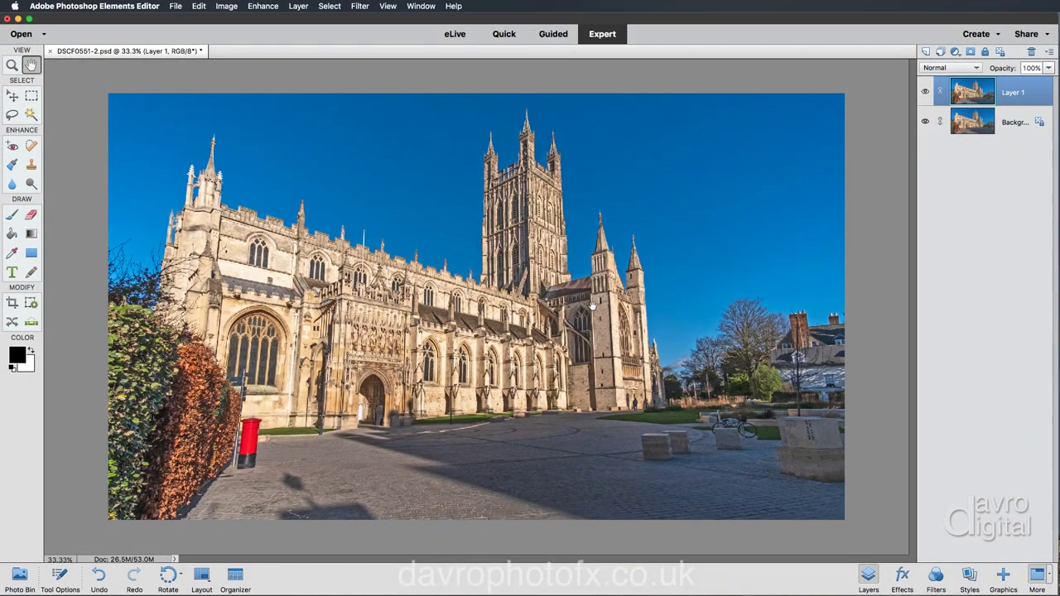
# - Set the canvas surround color to Dark Gray
pyautogui.rightClick(421, 77)
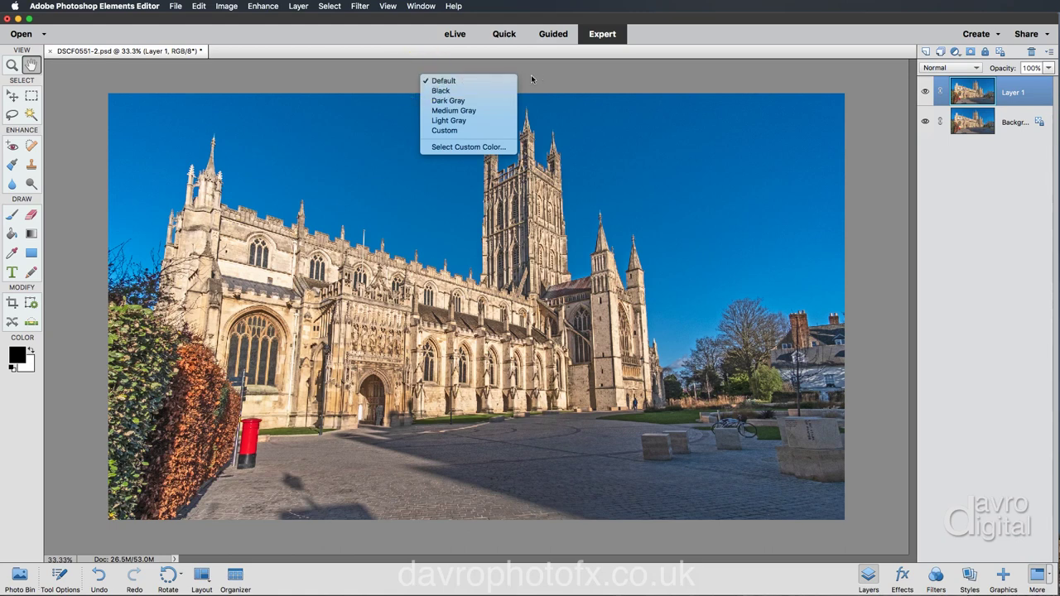
pyautogui.click(477, 102)
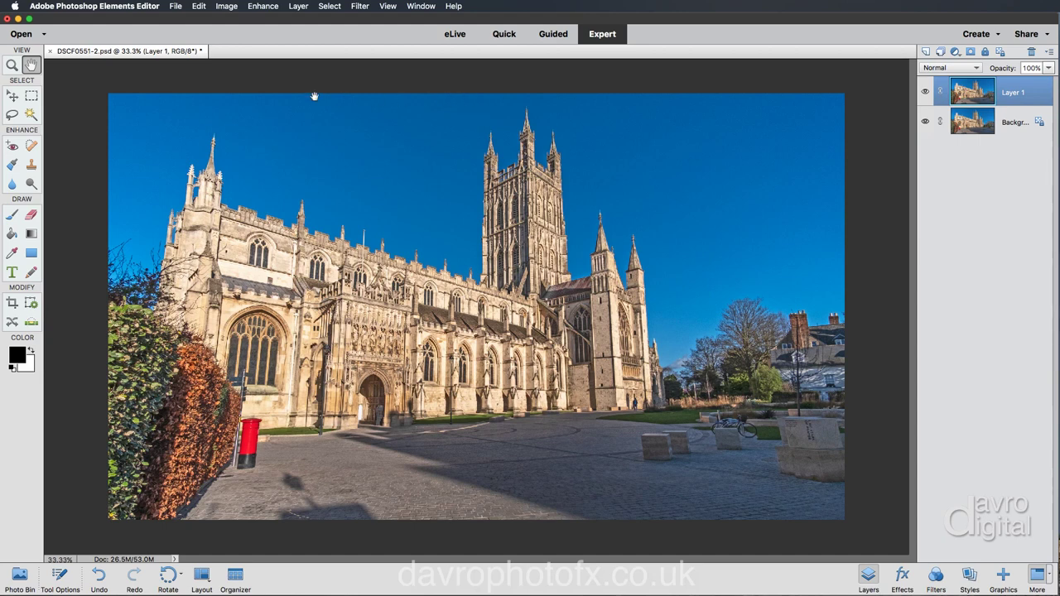
# - Free-transform Layer 1 in Perspective mode, spreading its top corners outward past the canvas edges to straighten the cathedral's converging verticals
pyautogui.click(225, 5)
pyautogui.moveTo(280, 32)
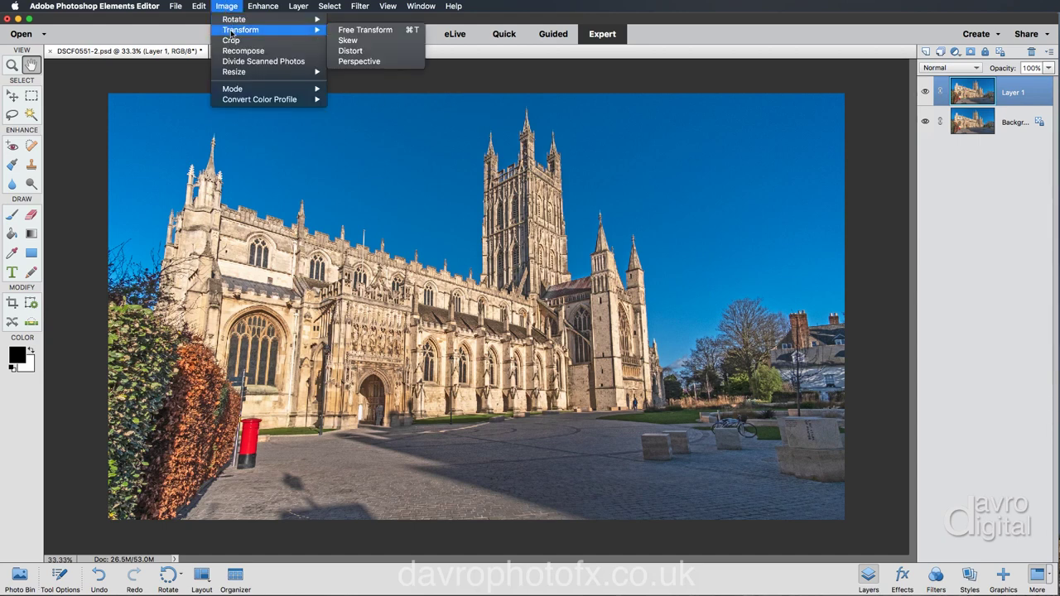
pyautogui.click(346, 31)
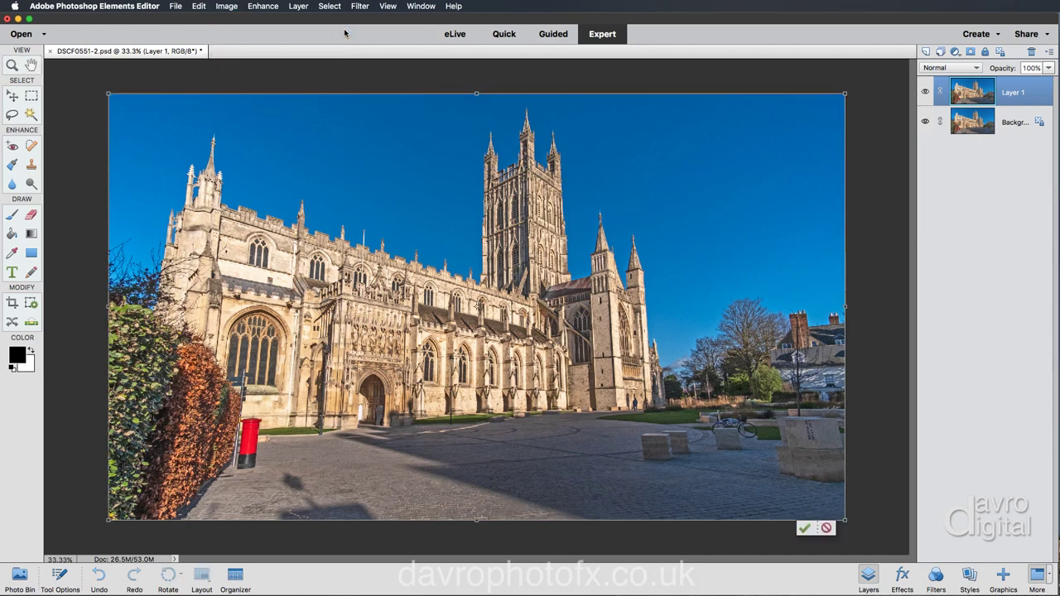
pyautogui.click(229, 7)
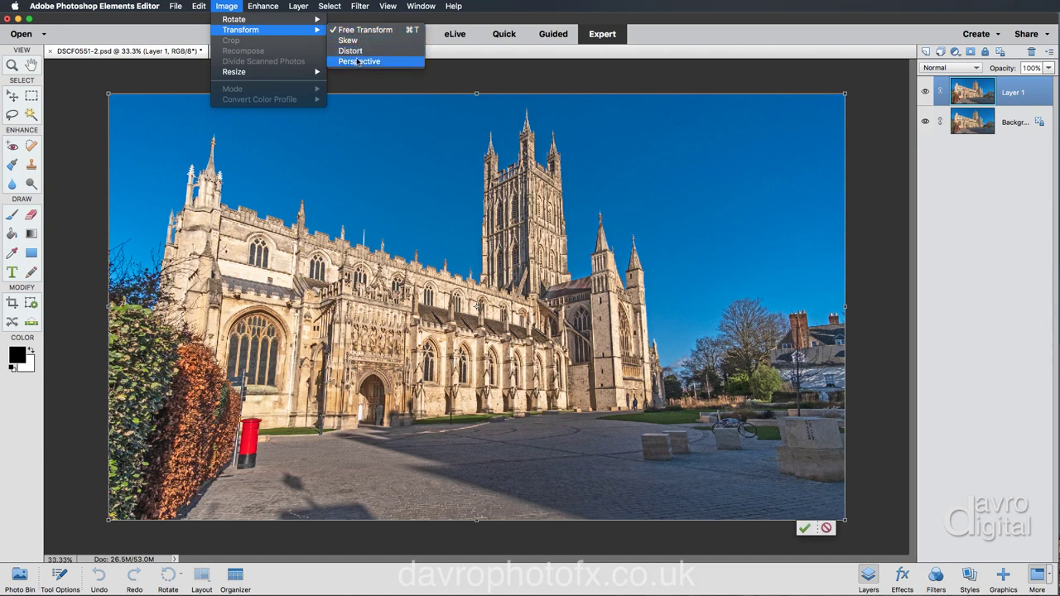
pyautogui.click(348, 107)
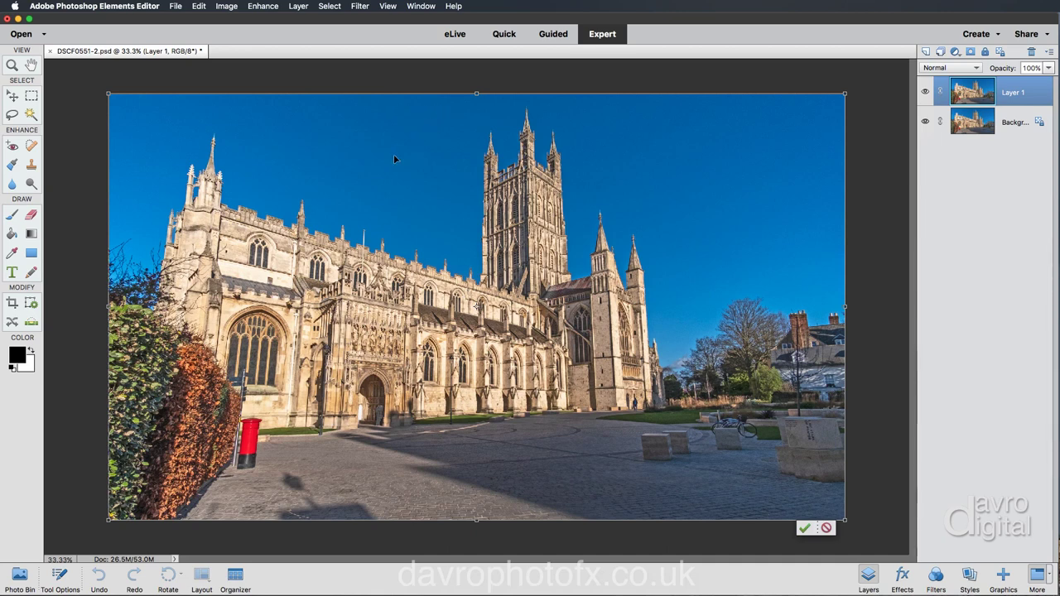
pyautogui.rightClick(390, 104)
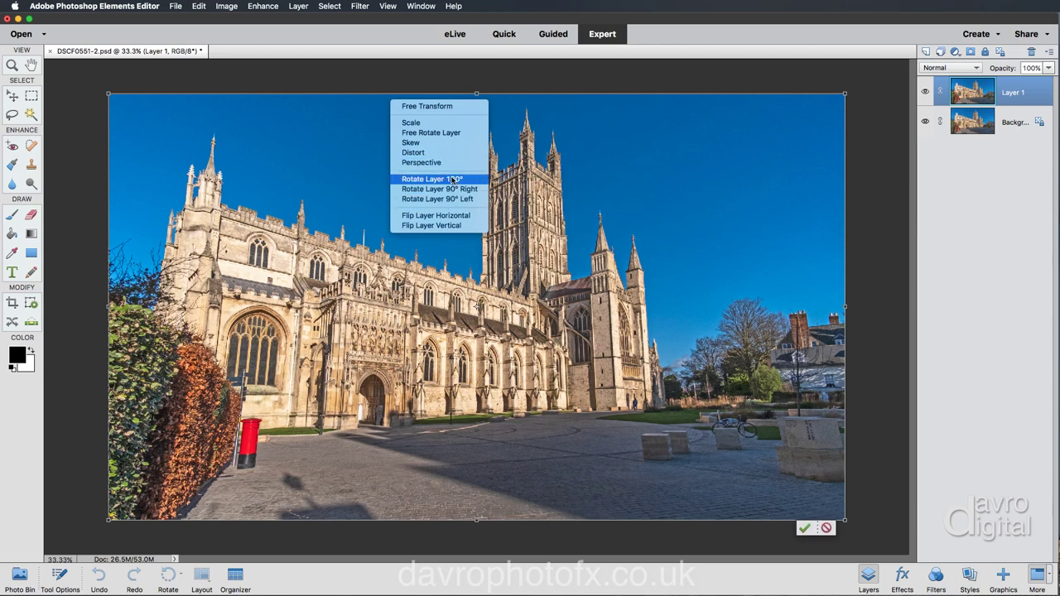
pyautogui.click(450, 164)
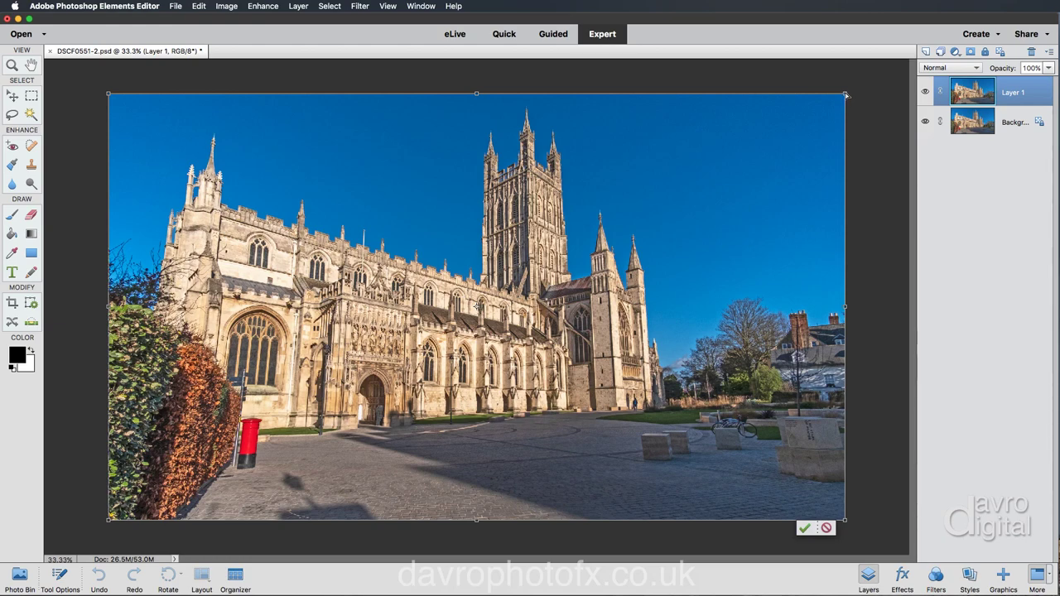
pyautogui.moveTo(847, 96); pyautogui.dragTo(903, 103)
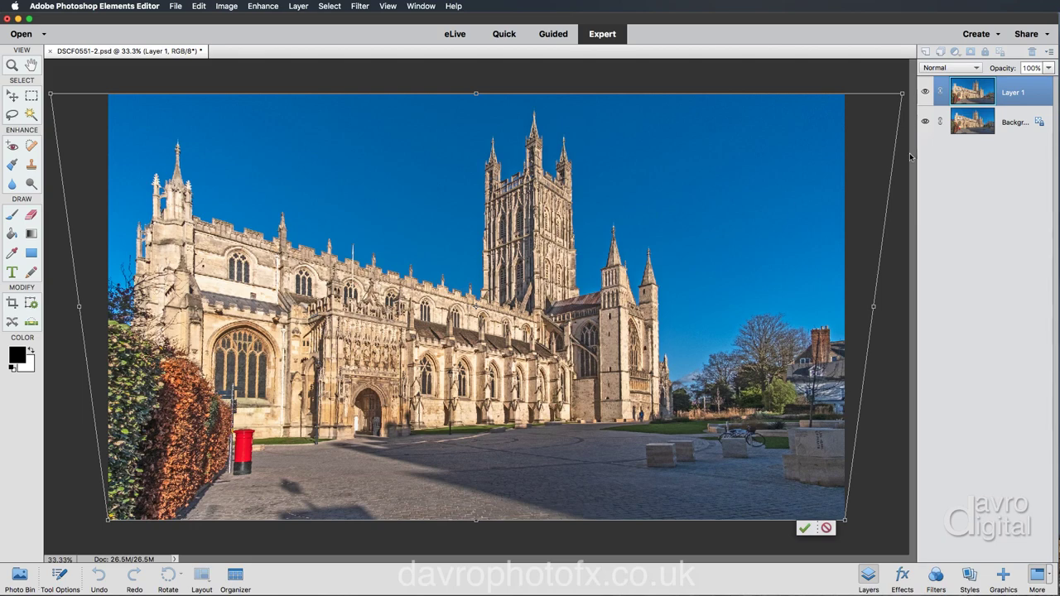
pyautogui.moveTo(903, 95); pyautogui.dragTo(918, 98)
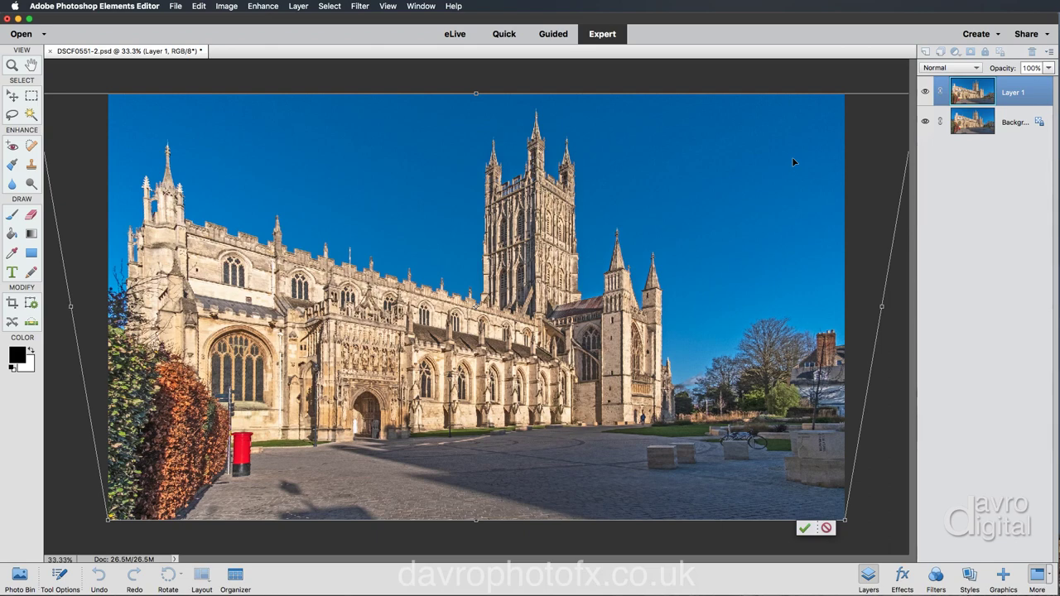
pyautogui.press('super+0')
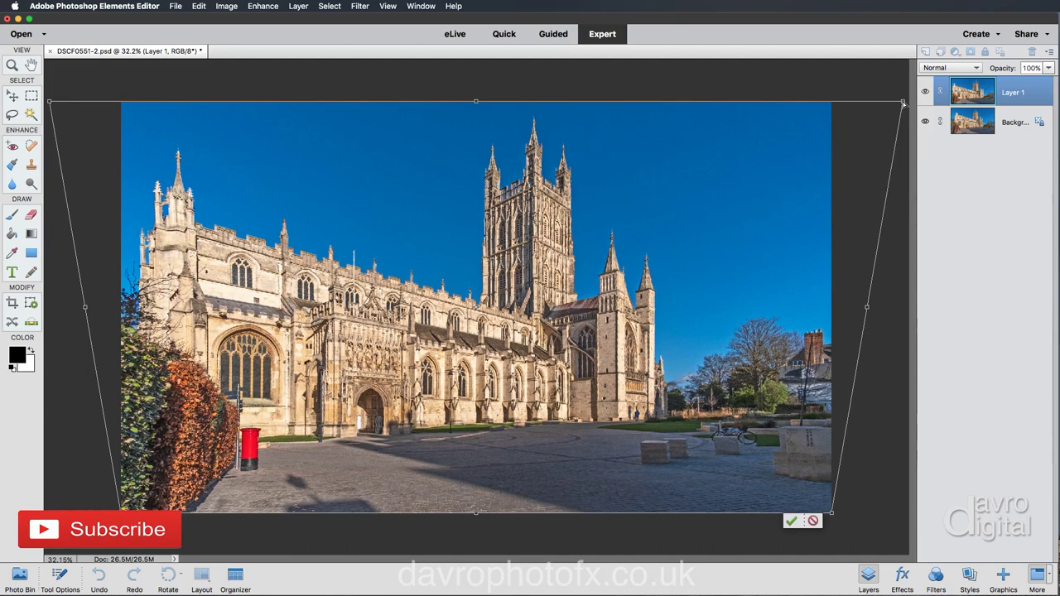
pyautogui.moveTo(905, 103); pyautogui.dragTo(919, 110)
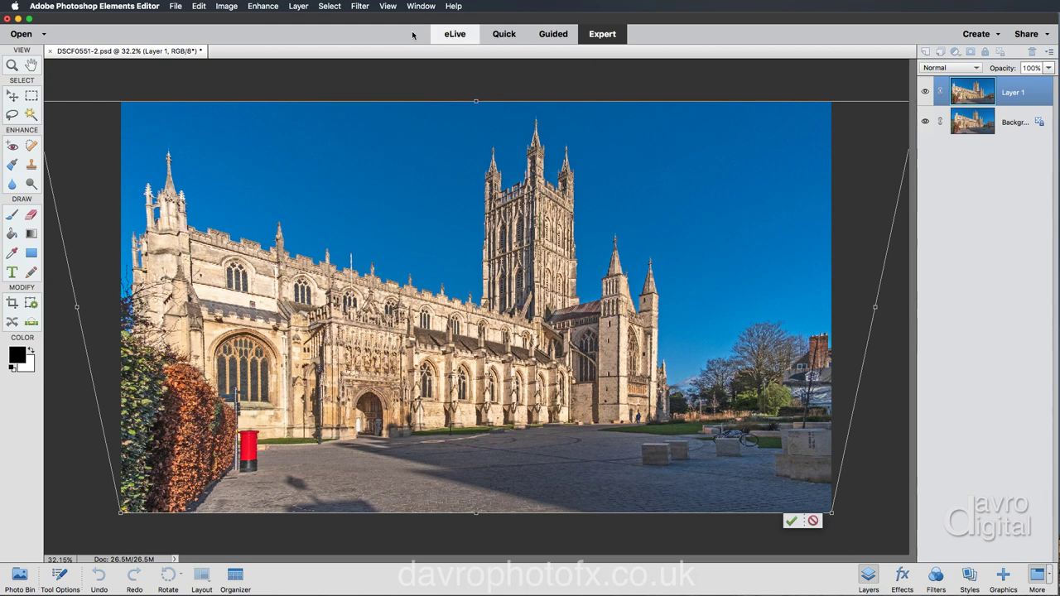
# - Show the grid to check the cathedral's verticals, and hide it again
pyautogui.click(386, 8)
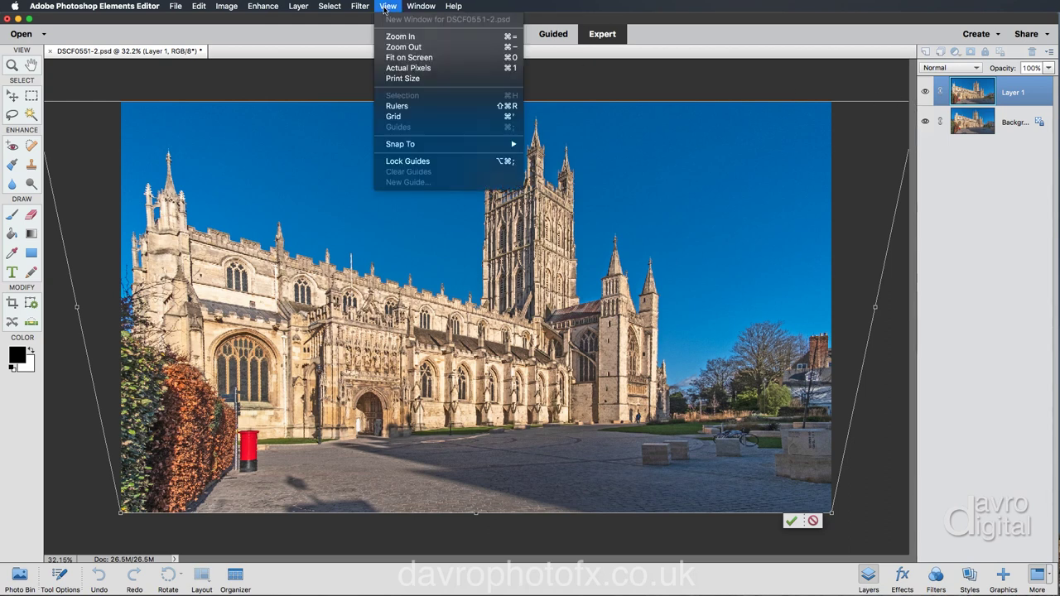
pyautogui.click(392, 116)
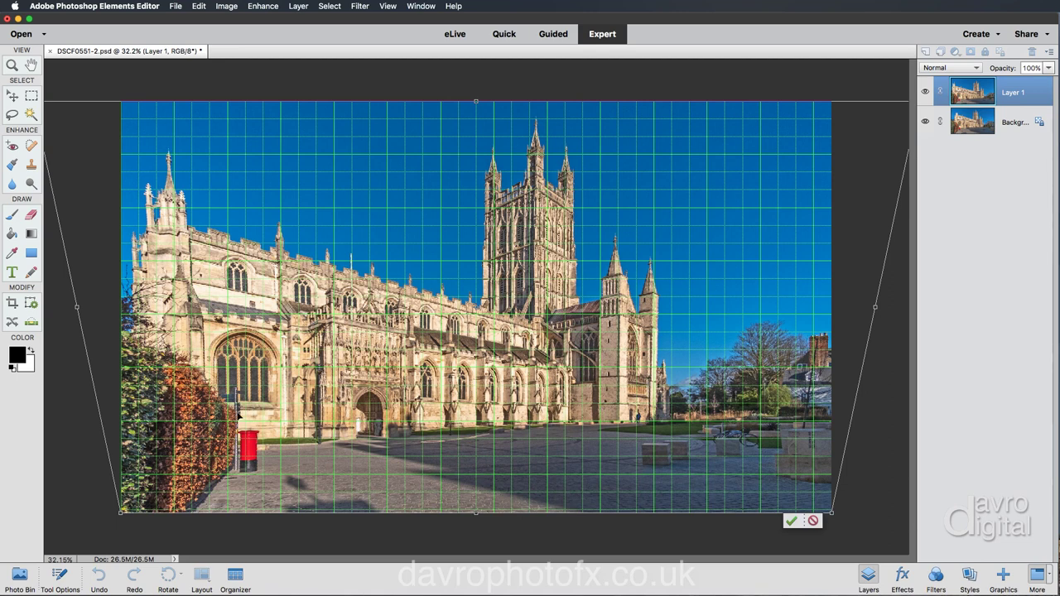
pyautogui.click(388, 6)
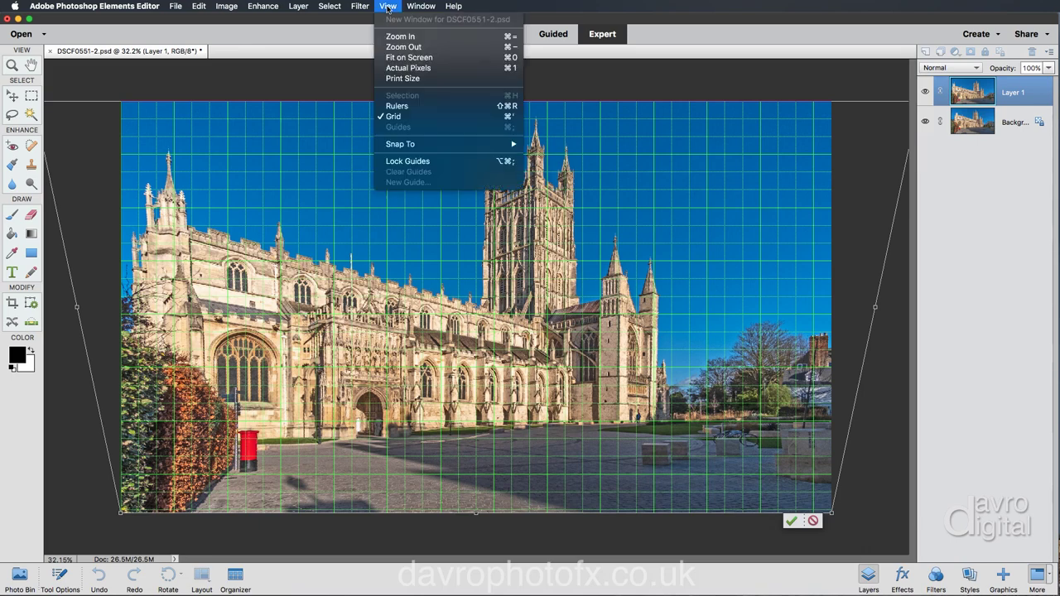
pyautogui.click(392, 117)
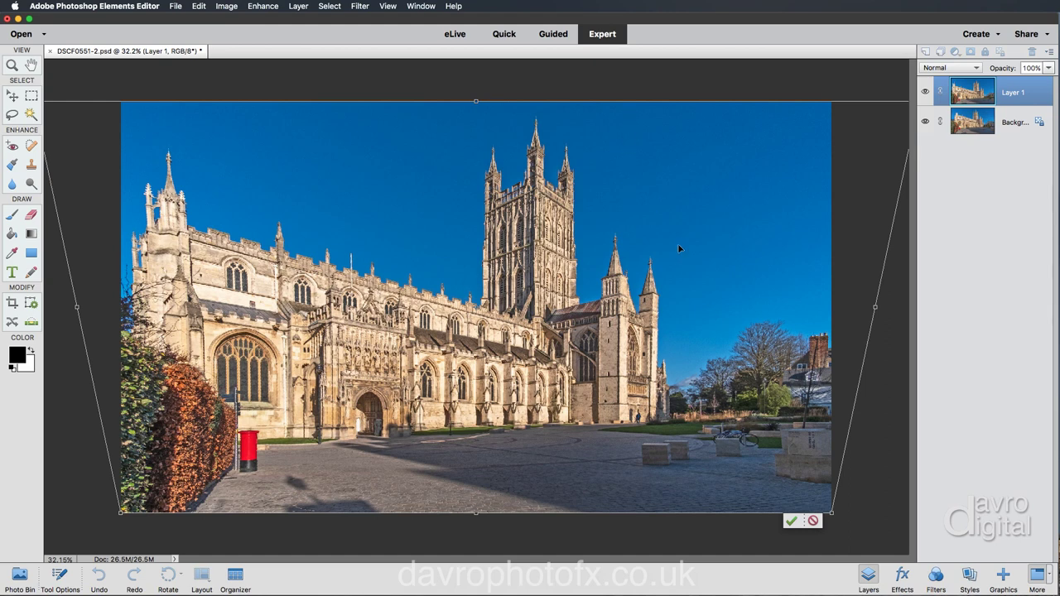
# - Switch the active transform to Distort and pull Layer 1's bottom-right corner slightly outward past the canvas edge
pyautogui.rightClick(756, 406)
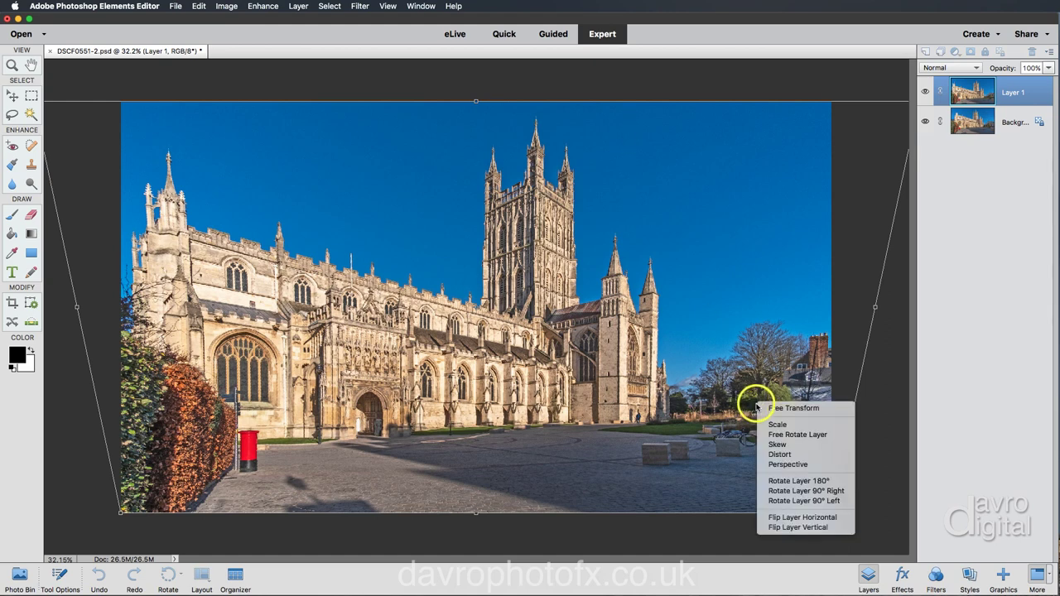
pyautogui.click(780, 461)
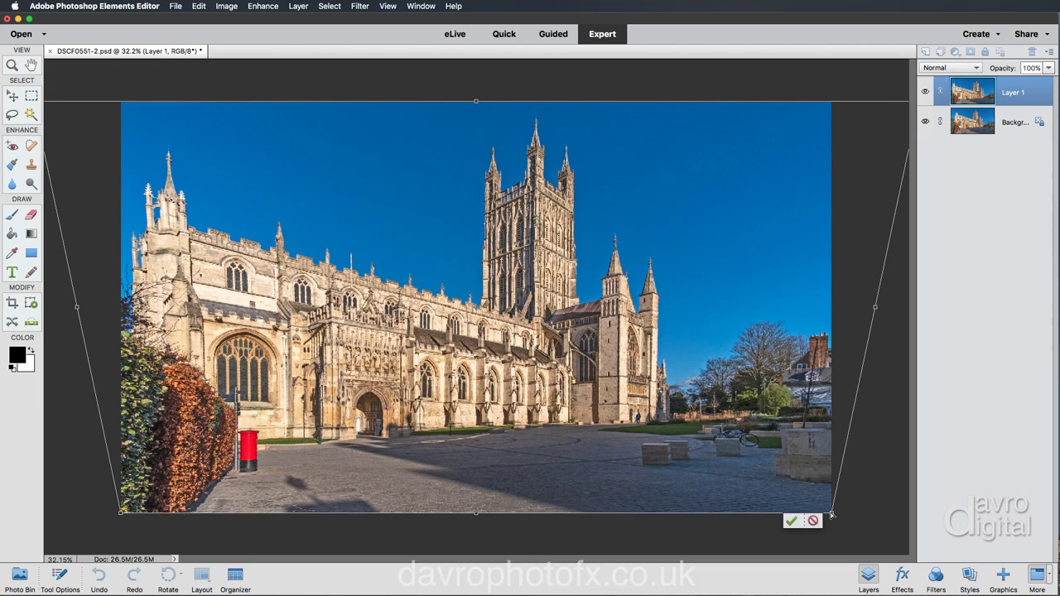
pyautogui.moveTo(833, 515); pyautogui.dragTo(846, 521)
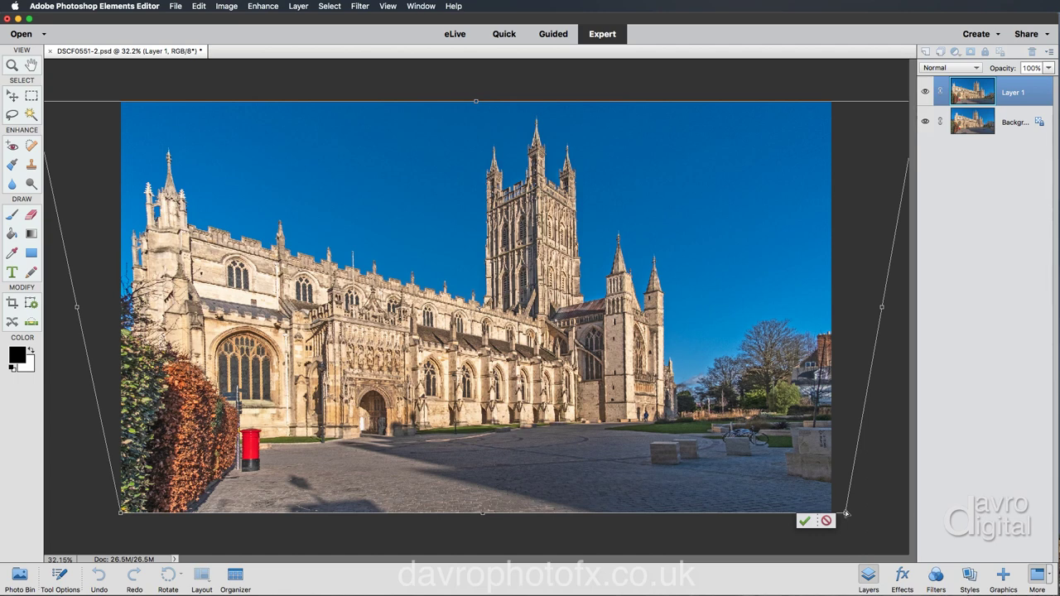
pyautogui.moveTo(846, 514); pyautogui.dragTo(848, 514)
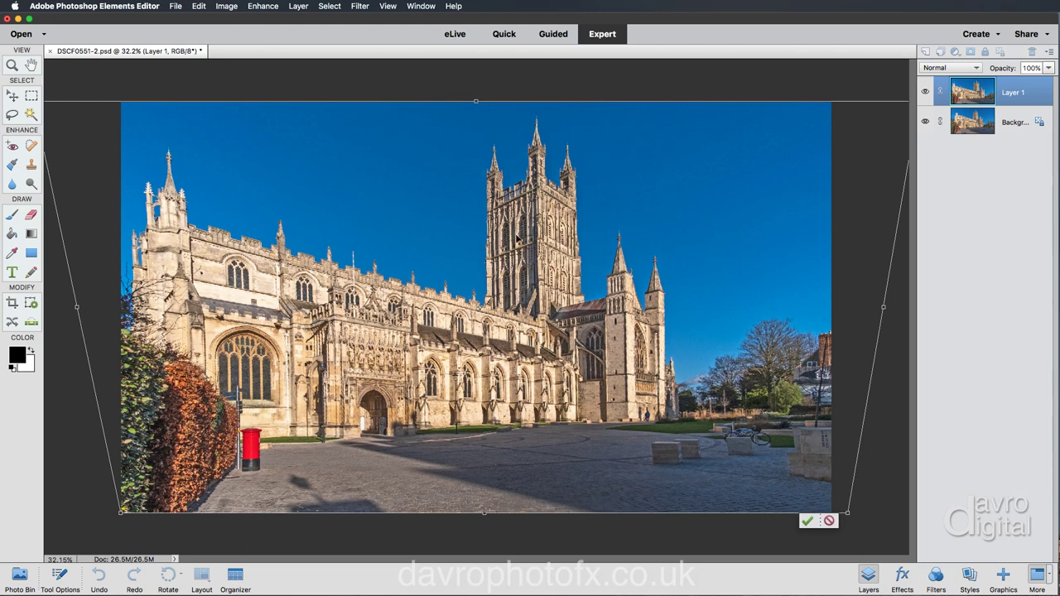
# - Switch back to Free Transform, stretch Layer 1 upward beyond the canvas top to make the cathedral taller, and commit the transform
pyautogui.rightClick(470, 128)
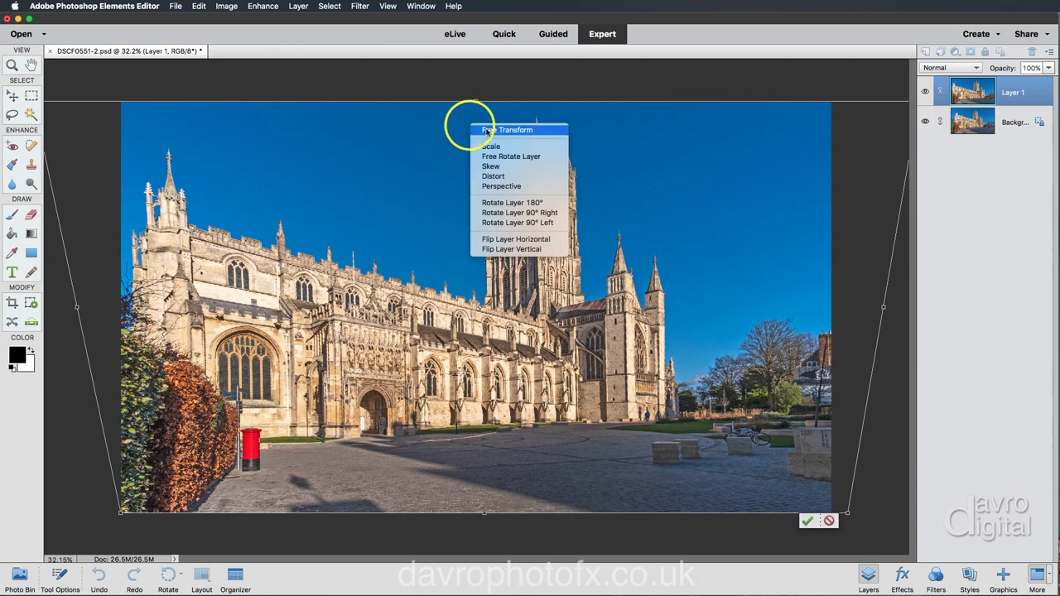
pyautogui.click(488, 131)
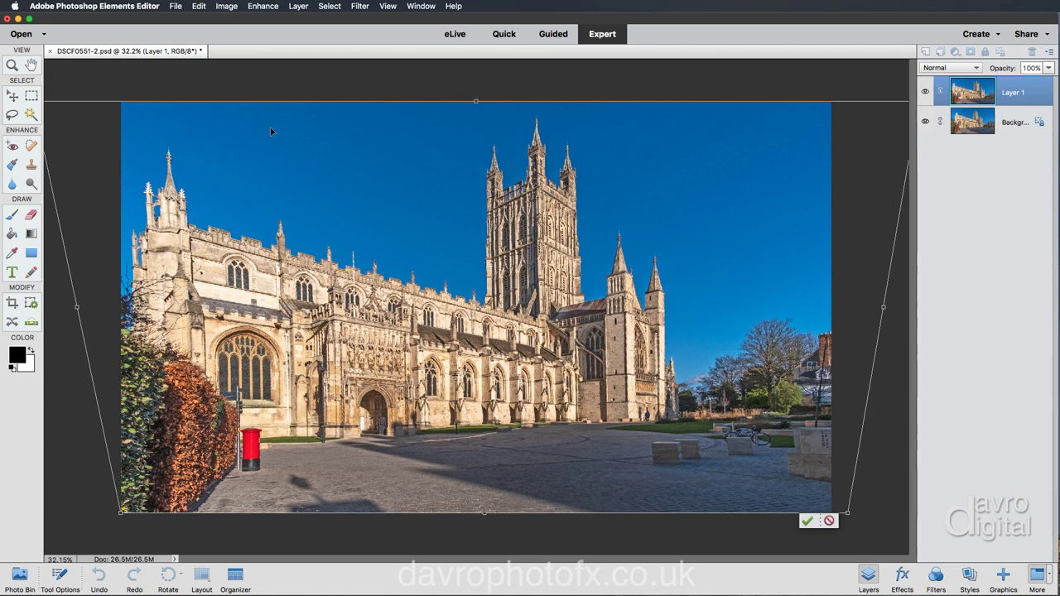
pyautogui.click(86, 124)
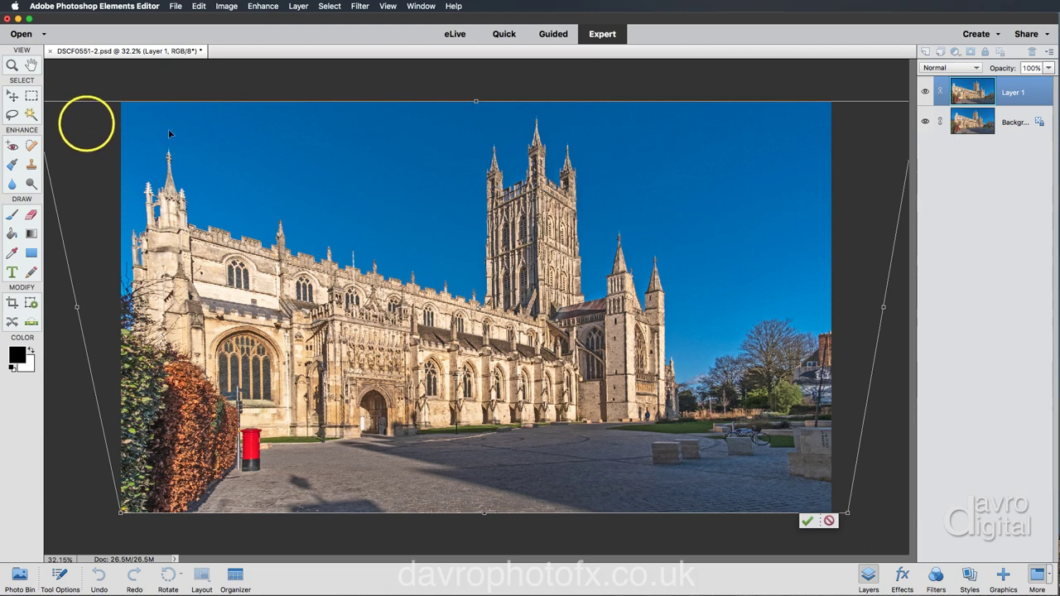
pyautogui.rightClick(409, 125)
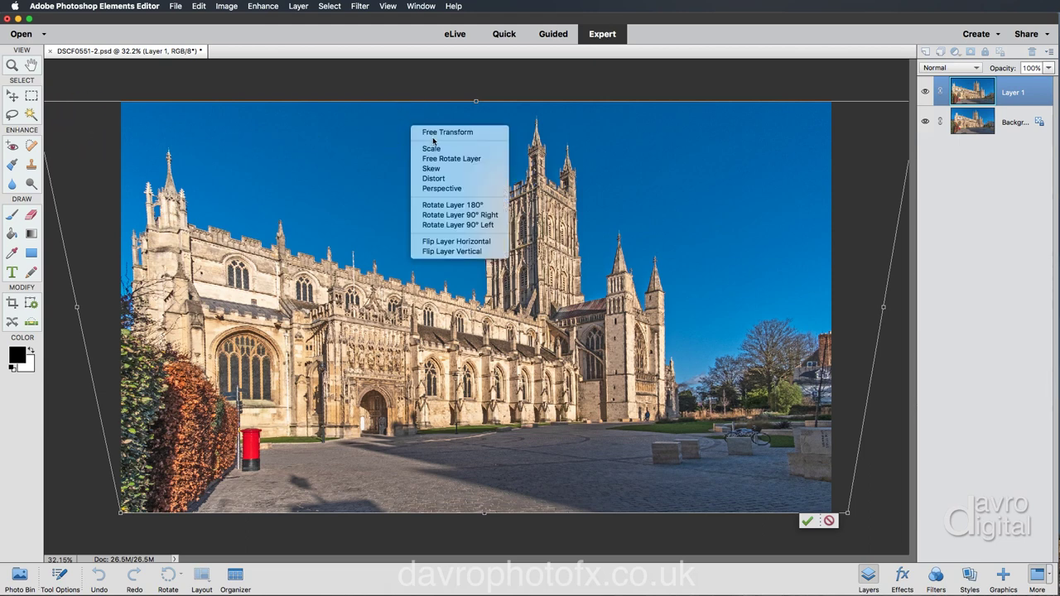
pyautogui.click(374, 126)
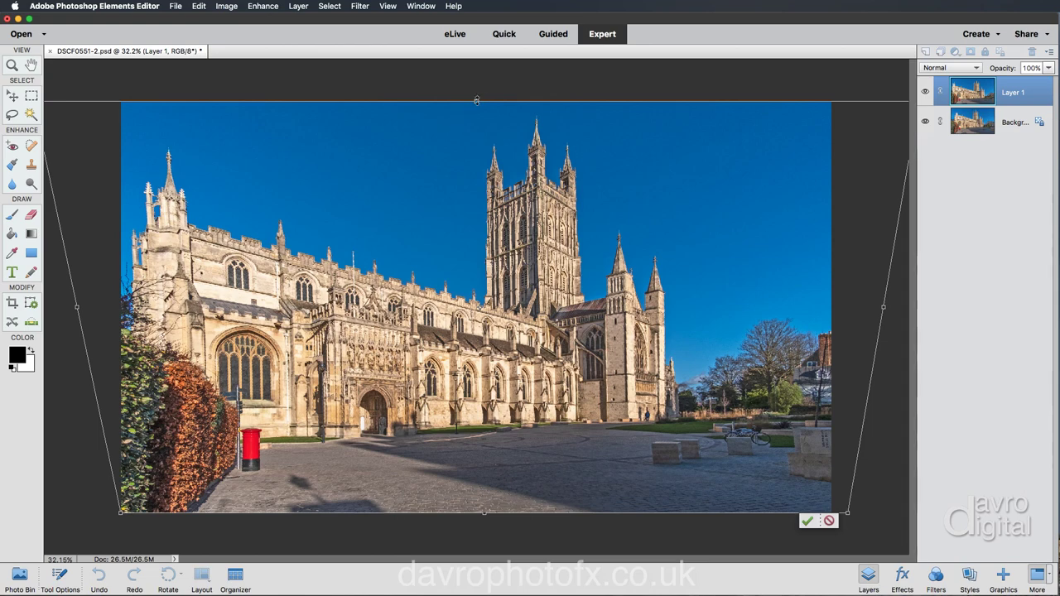
pyautogui.moveTo(477, 100); pyautogui.dragTo(480, 60)
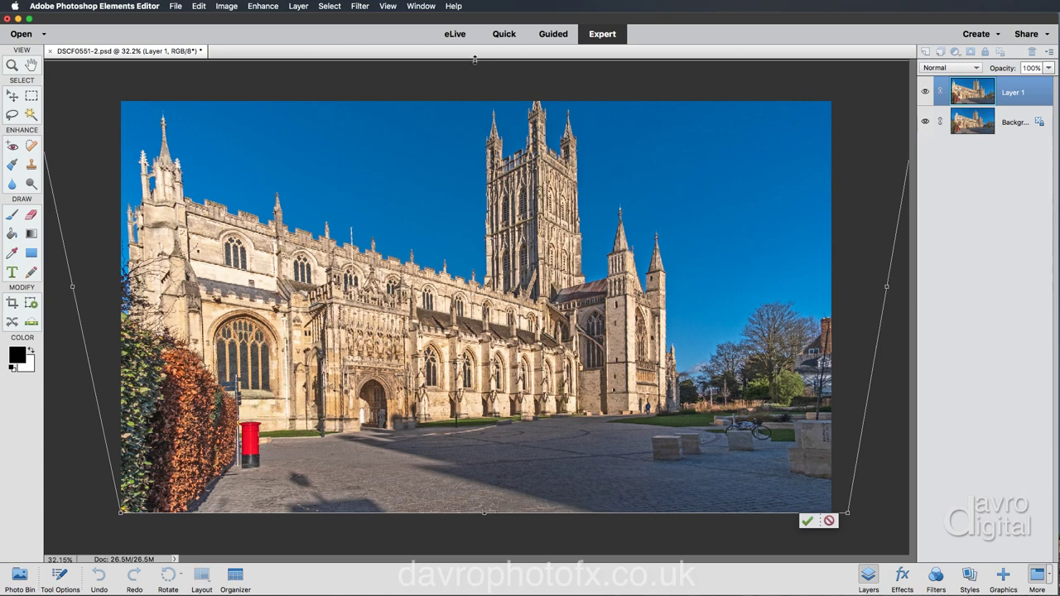
pyautogui.moveTo(475, 57); pyautogui.dragTo(477, 52)
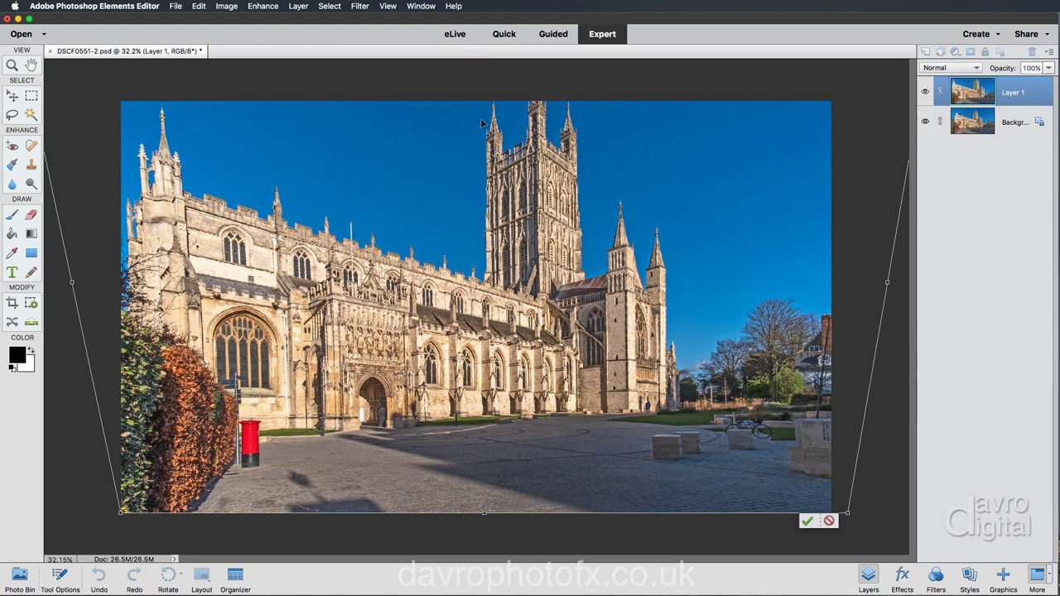
pyautogui.press('Return')
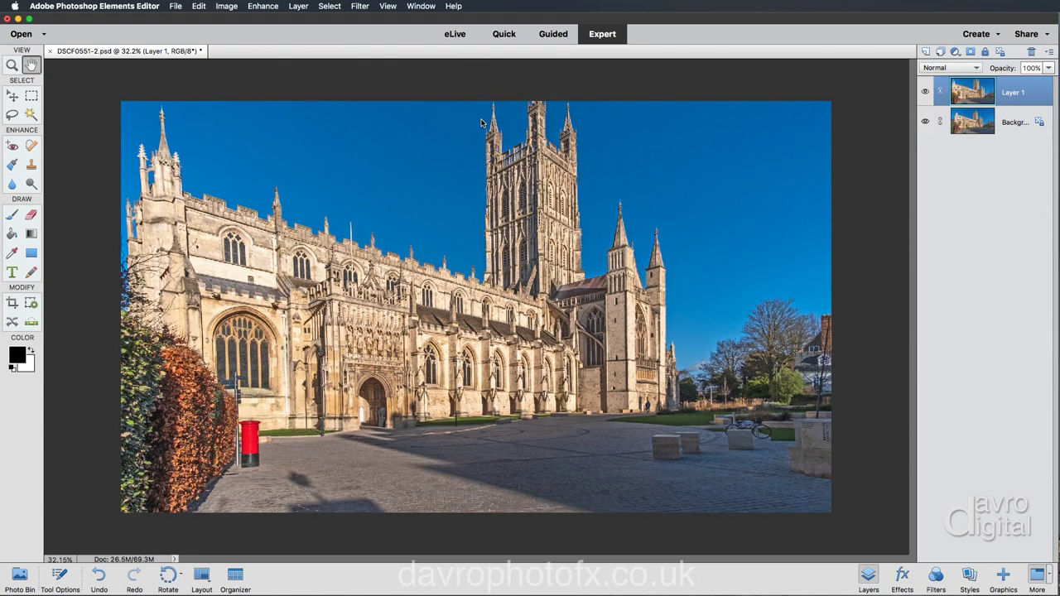
# - Hide and show Layer 1 twice to compare the corrected cathedral with the original photo
pyautogui.click(925, 93)
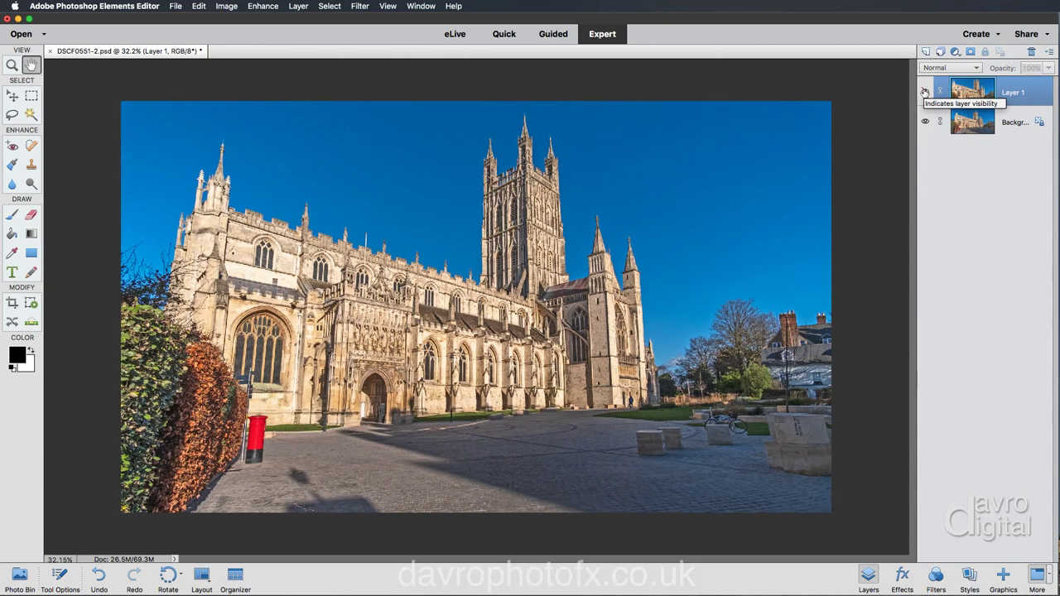
pyautogui.click(925, 93)
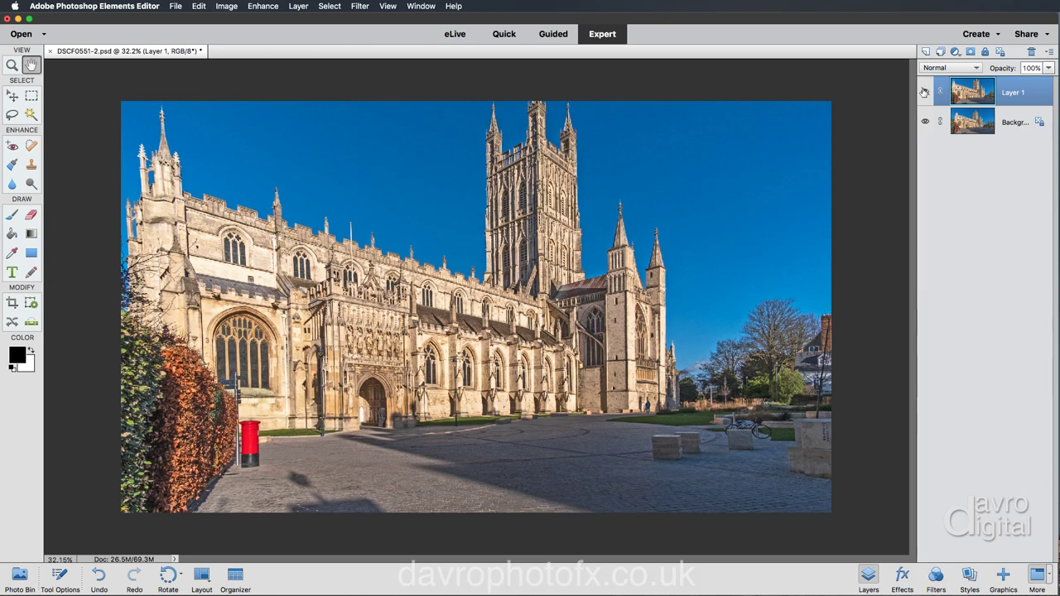
pyautogui.click(925, 92)
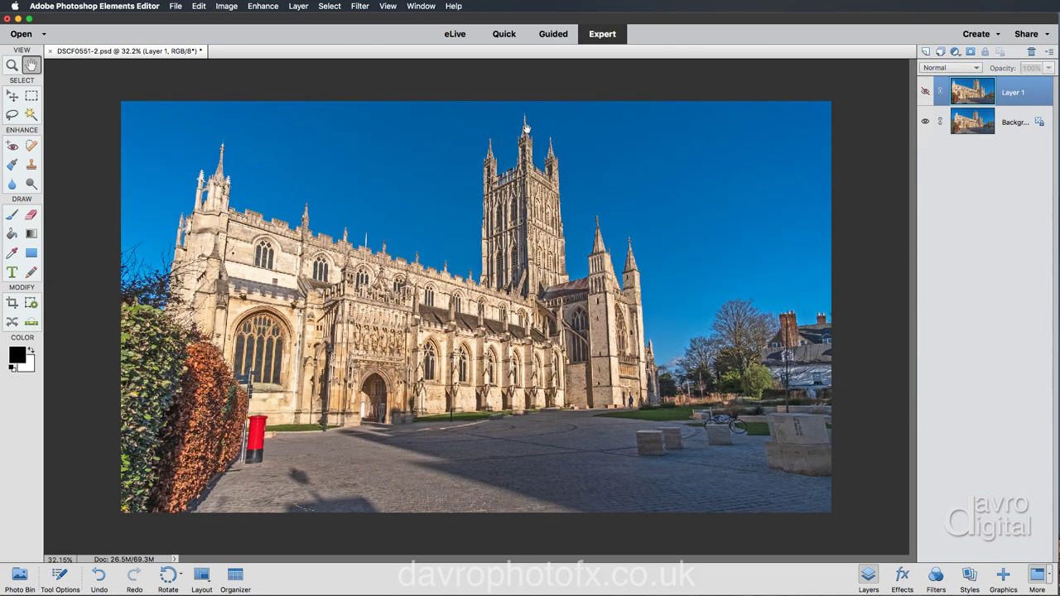
pyautogui.click(926, 92)
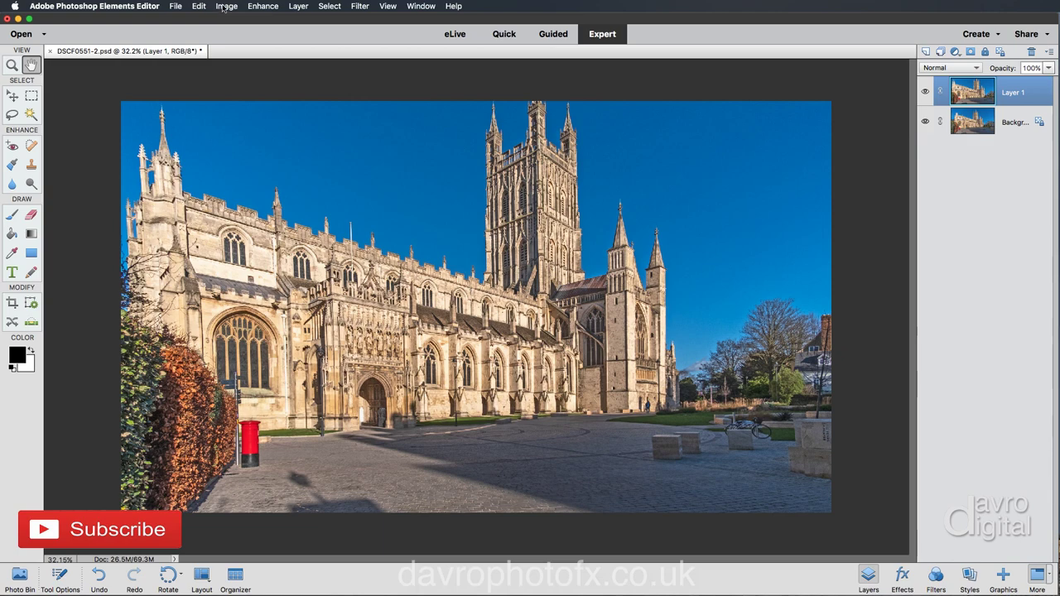
# - Expand the canvas with Reveal All to bring back the parts of Layer 1 lying outside the canvas
pyautogui.click(225, 7)
pyautogui.moveTo(308, 72)
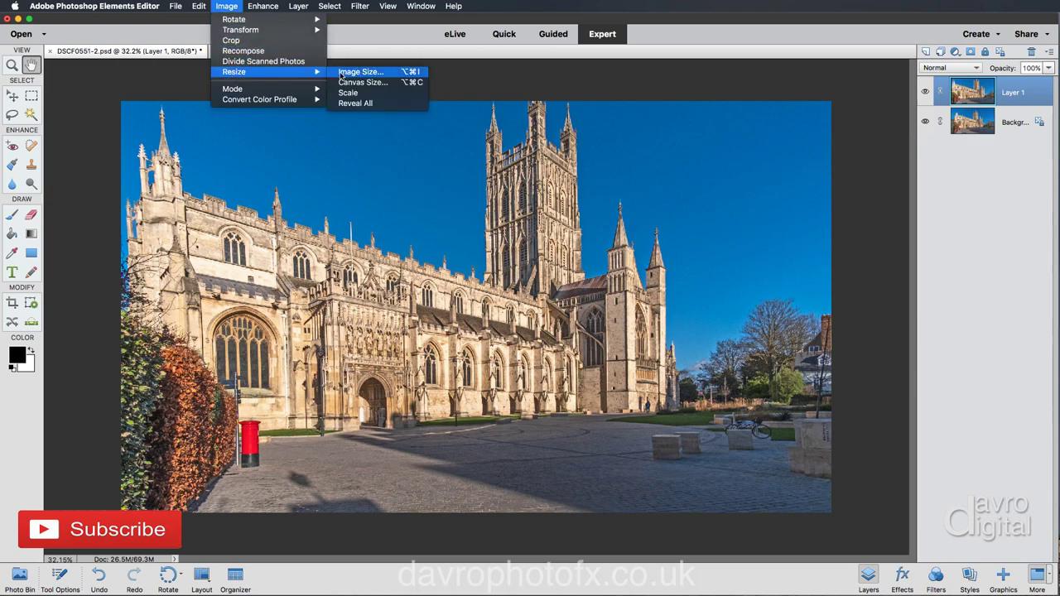
pyautogui.click(355, 103)
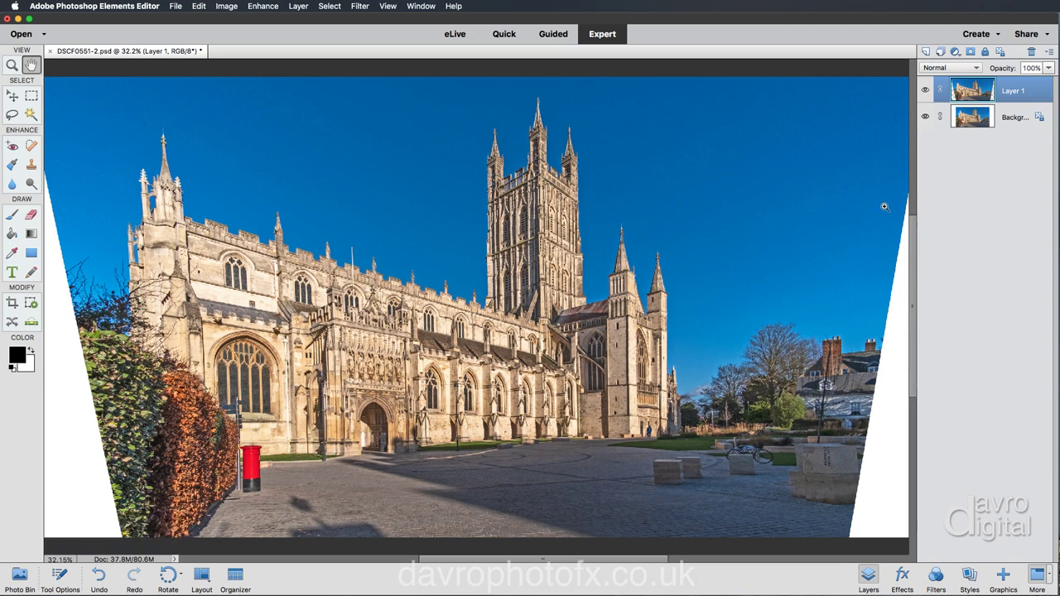
pyautogui.scroll(-1, 885, 206)
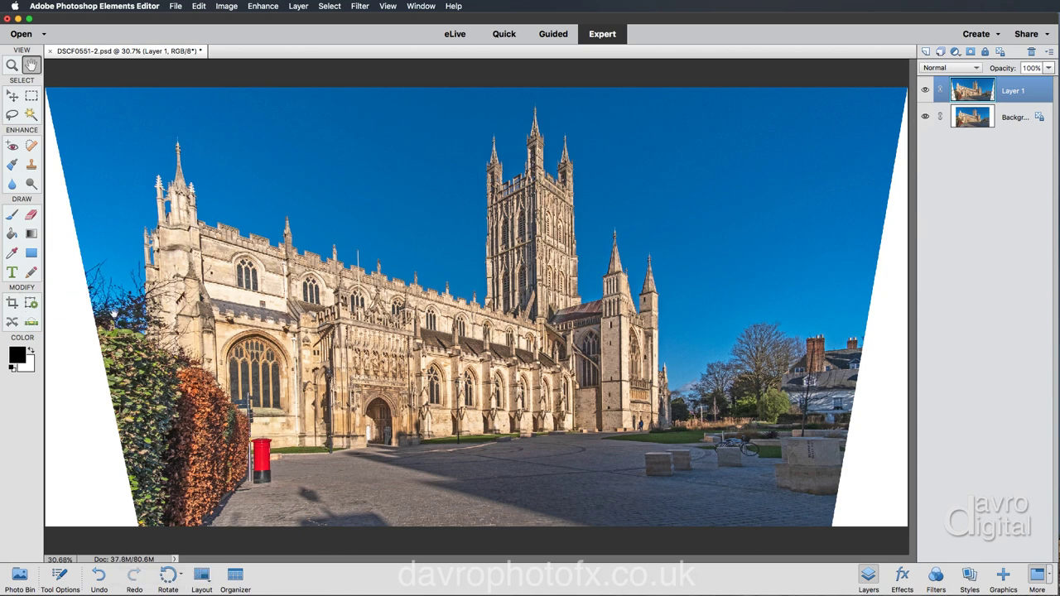
# - Crop the image at full height, trimming both slanted white sides but keeping a small white wedge beside the hedge
pyautogui.click(12, 303)
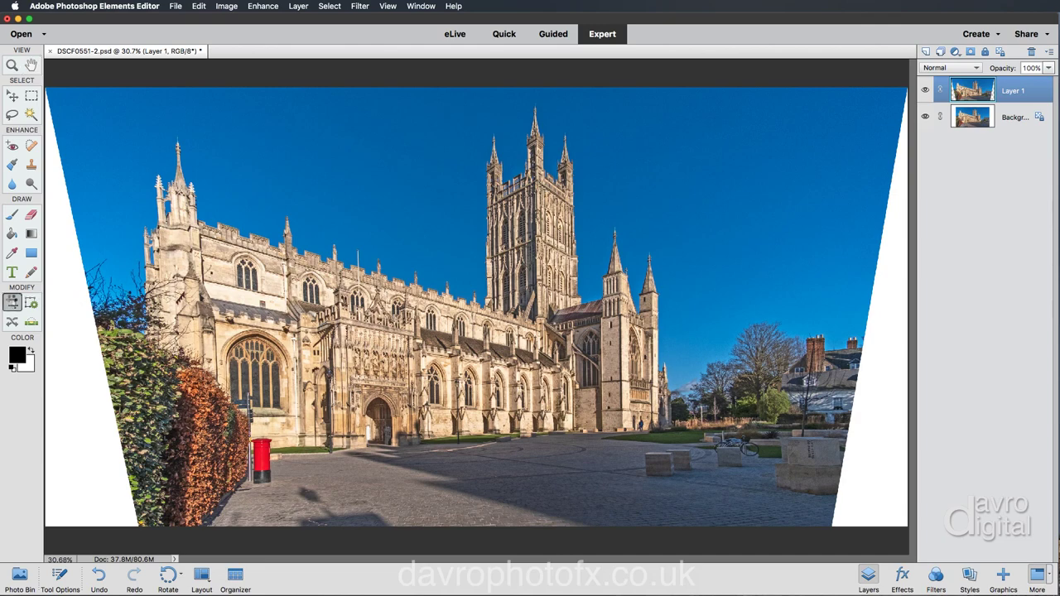
pyautogui.click(90, 189)
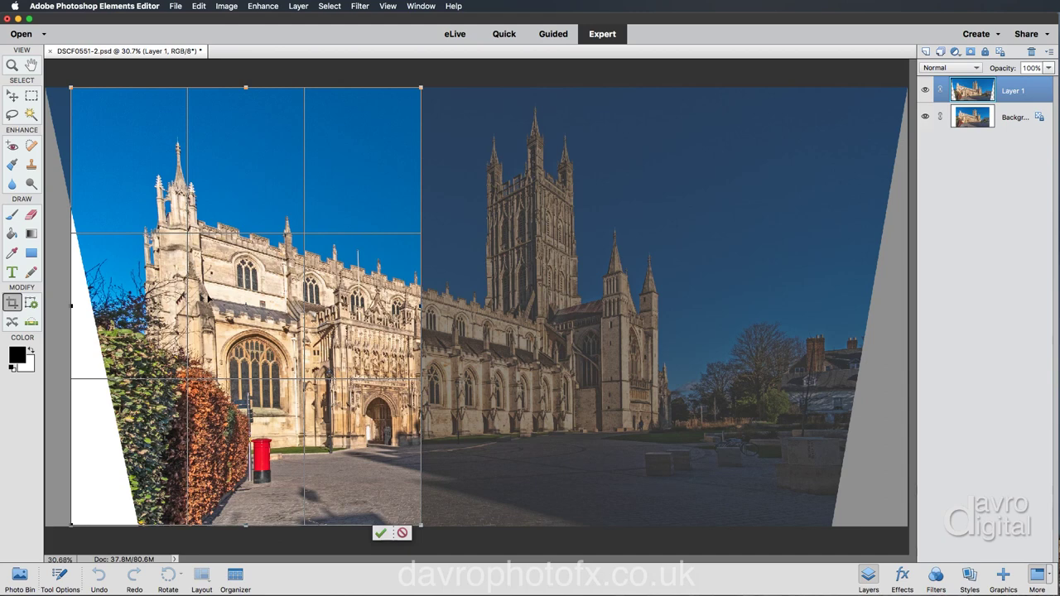
pyautogui.moveTo(260, 313); pyautogui.dragTo(314, 312)
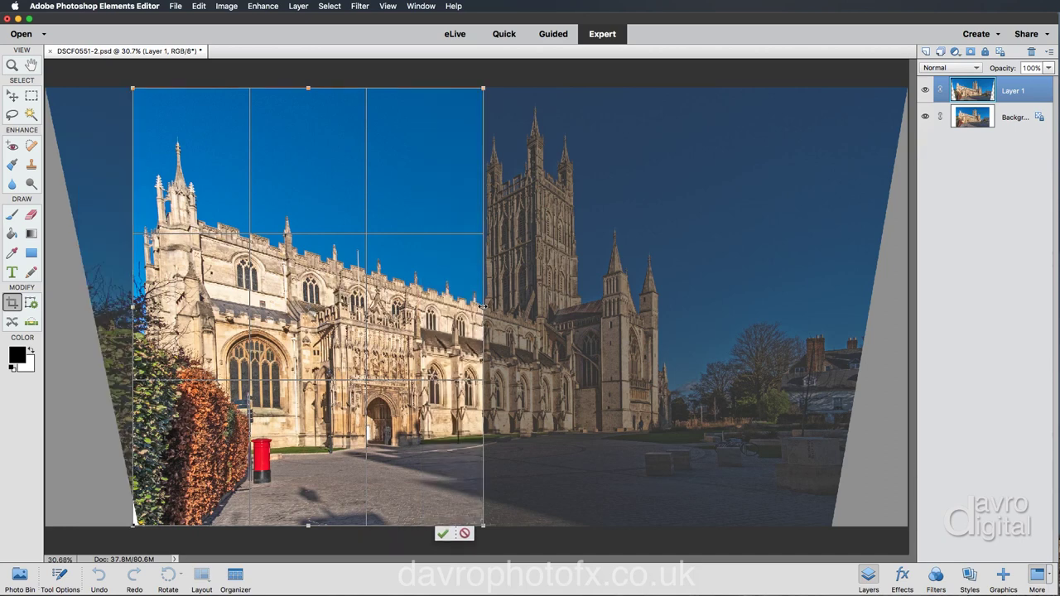
pyautogui.moveTo(483, 307); pyautogui.dragTo(831, 310)
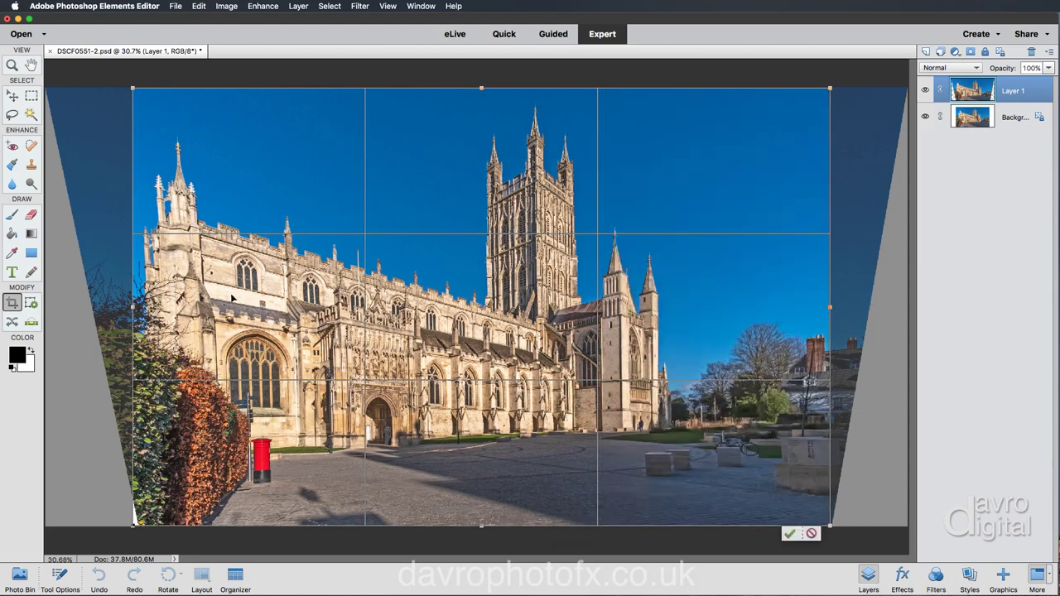
pyautogui.moveTo(132, 305); pyautogui.dragTo(113, 304)
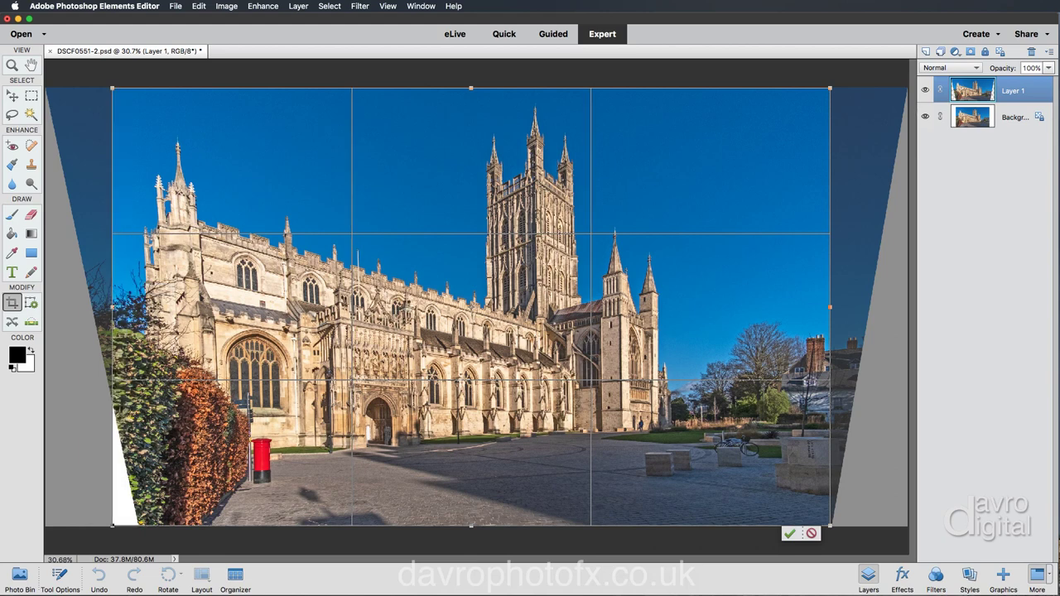
pyautogui.press('Return')
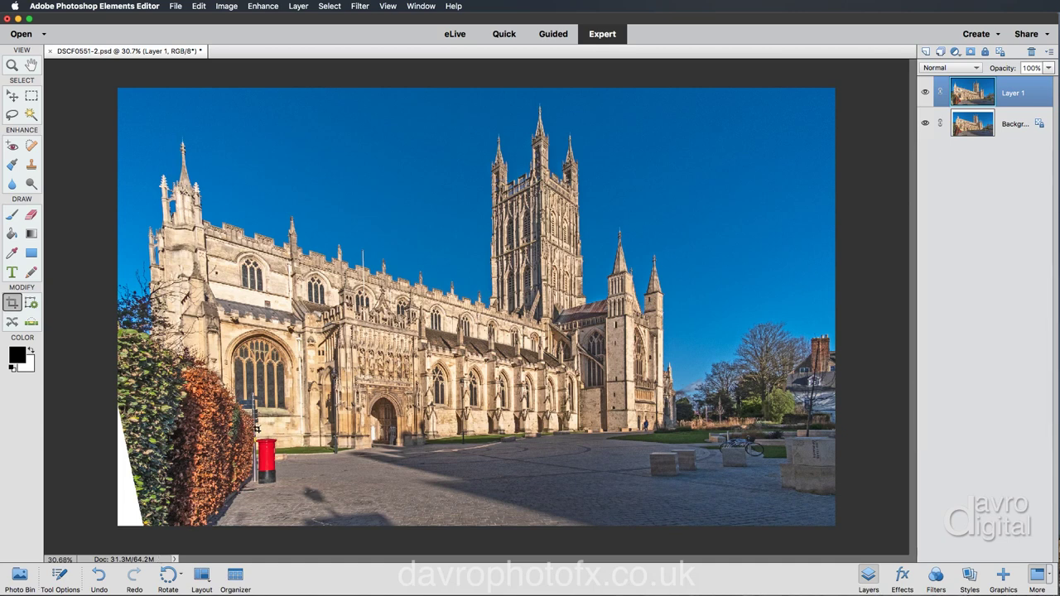
# - Show the rulers and place vertical guides at the signpost beside the red post box and at the cathedral's front-right turret
pyautogui.click(32, 65)
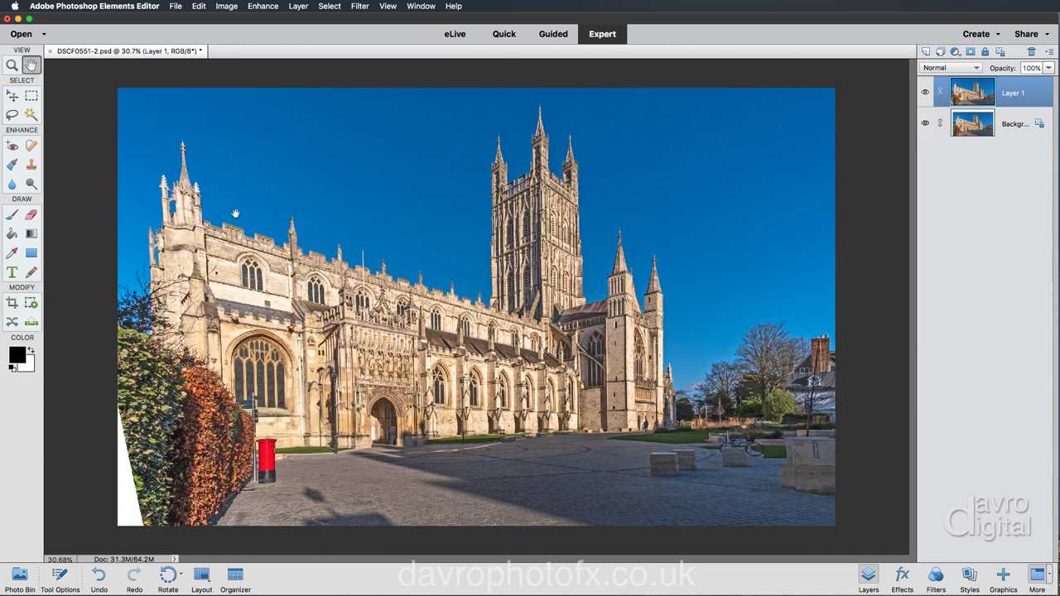
pyautogui.click(388, 7)
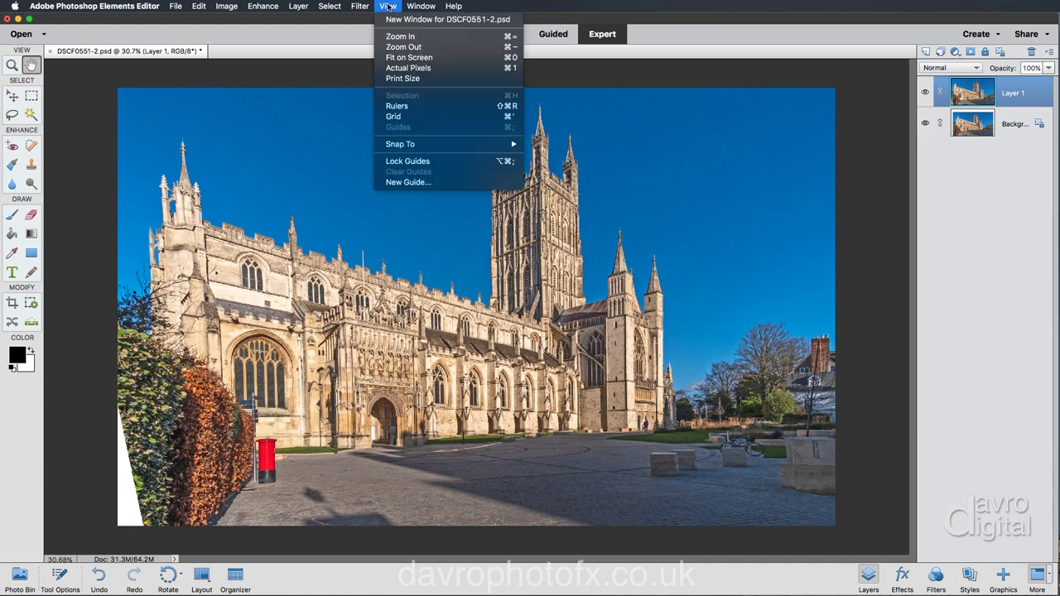
pyautogui.click(390, 106)
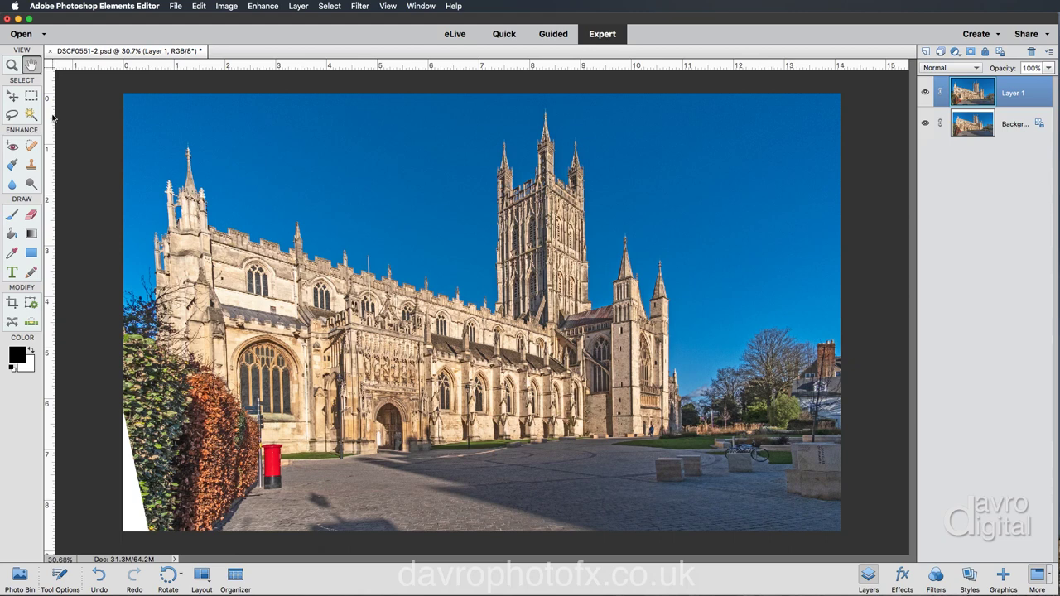
pyautogui.moveTo(53, 117); pyautogui.dragTo(259, 149)
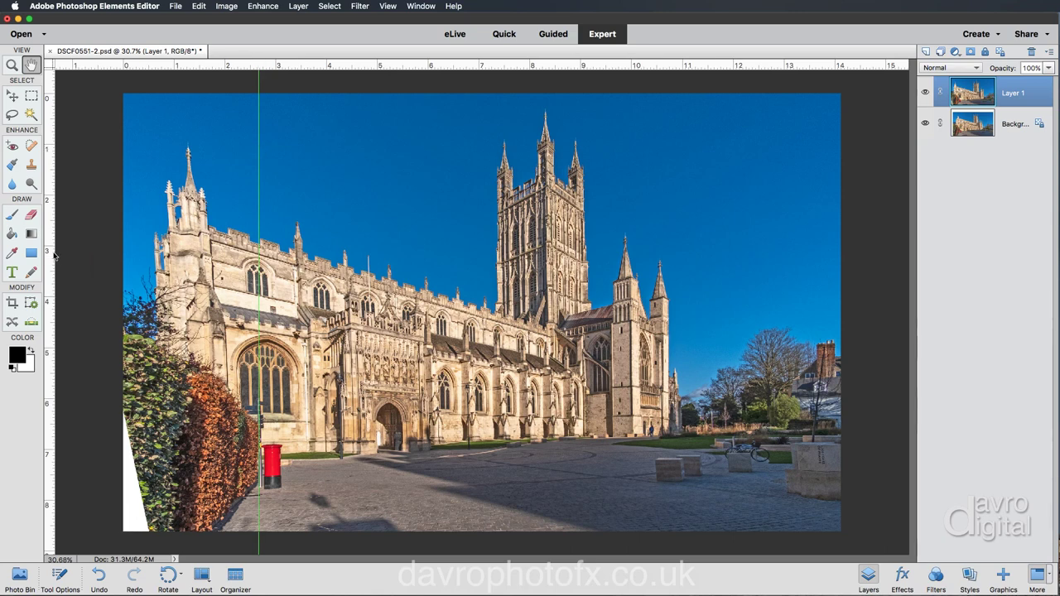
pyautogui.moveTo(54, 255); pyautogui.dragTo(632, 288)
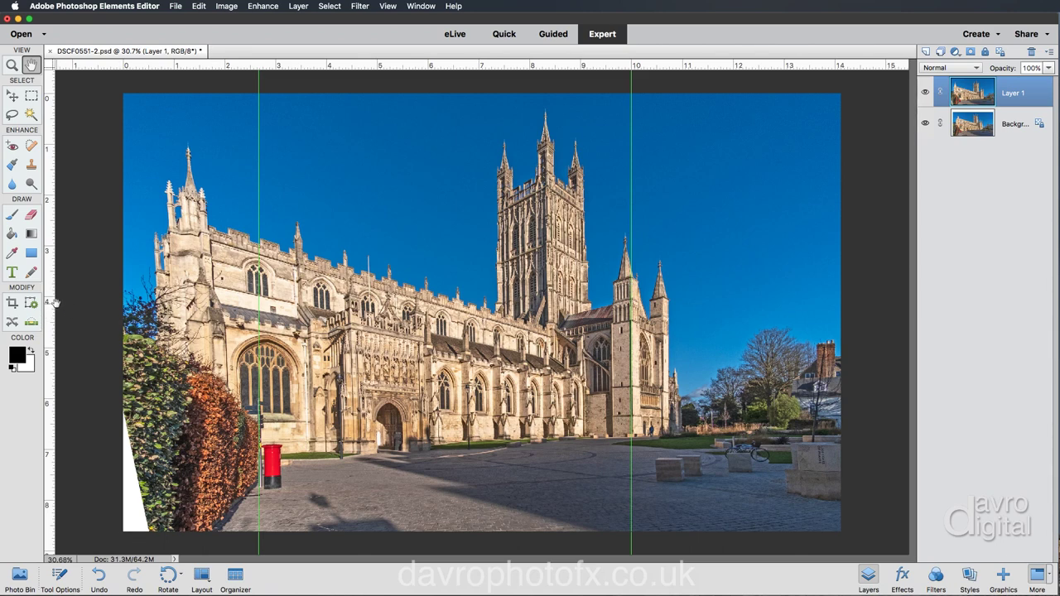
# - Place a third vertical guide at about 10.73 in, along the outer edge of the cathedral's rightmost turret
pyautogui.moveTo(53, 304); pyautogui.dragTo(669, 328)
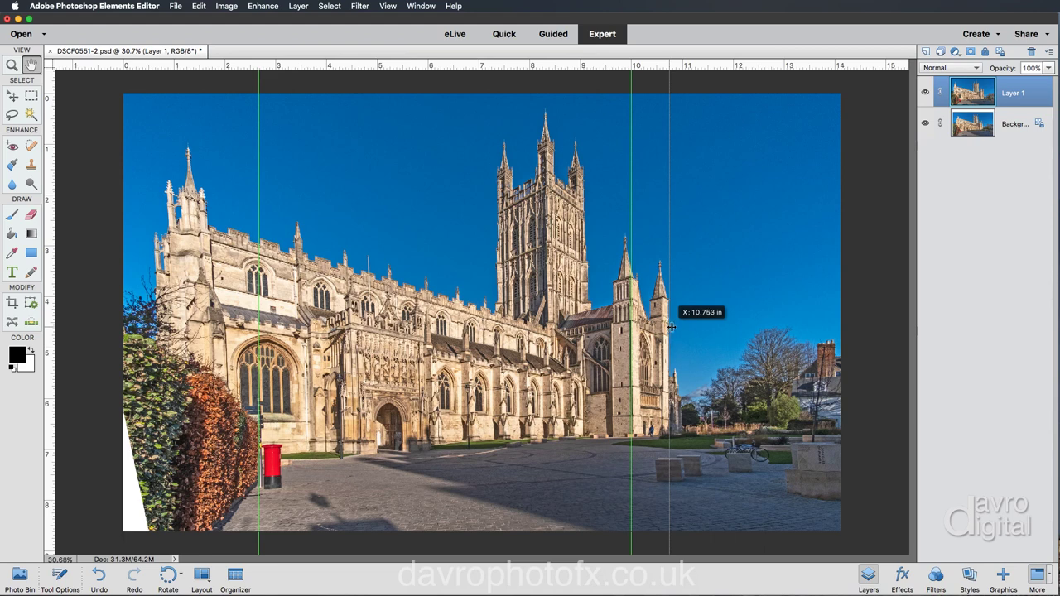
pyautogui.moveTo(671, 328); pyautogui.dragTo(668, 328)
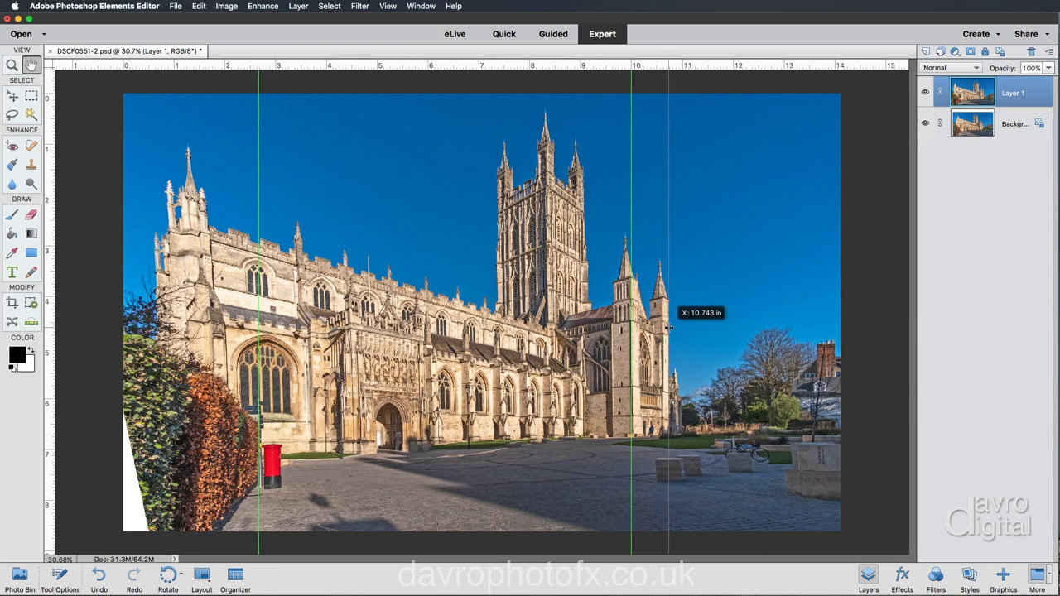
pyautogui.moveTo(668, 328)
pyautogui.mouseDown()
pyautogui.moveTo(624, 326)
pyautogui.moveTo(668, 329)
pyautogui.mouseUp()
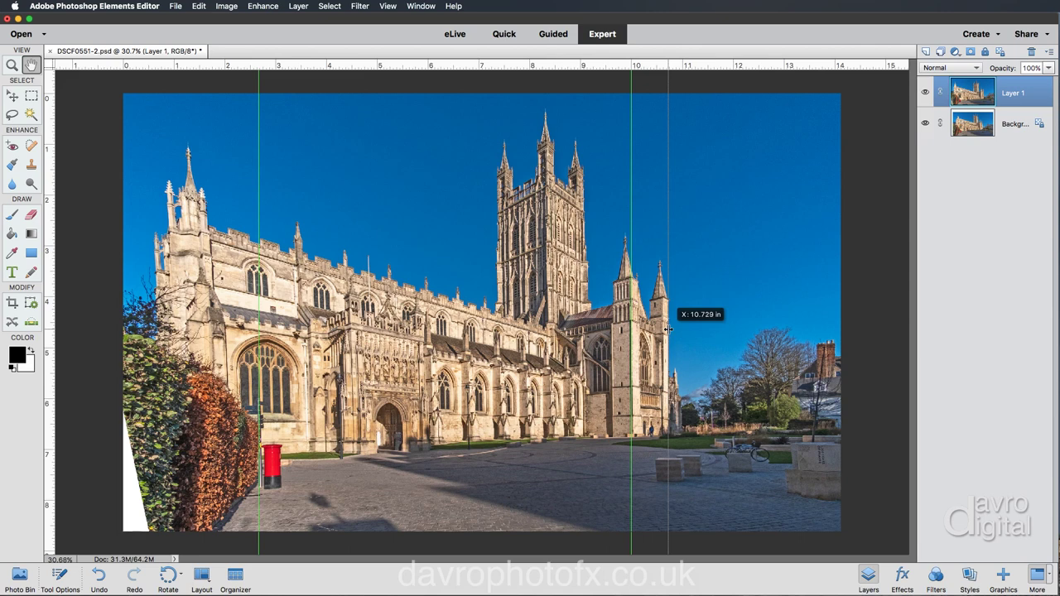
pyautogui.moveTo(668, 328); pyautogui.dragTo(669, 328)
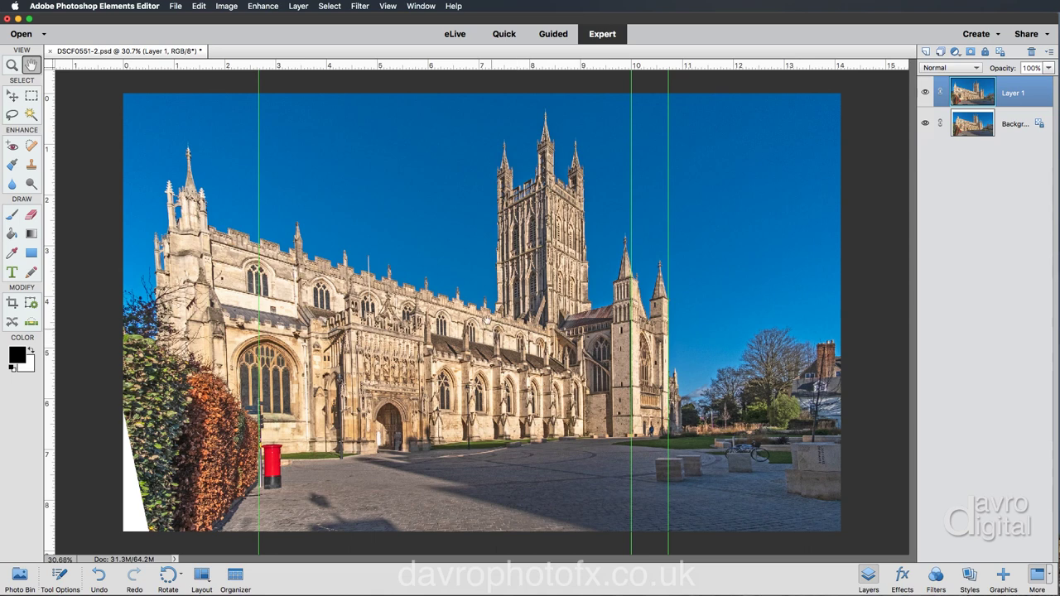
# - Clear all guides from the image and display the grid over it
pyautogui.click(387, 6)
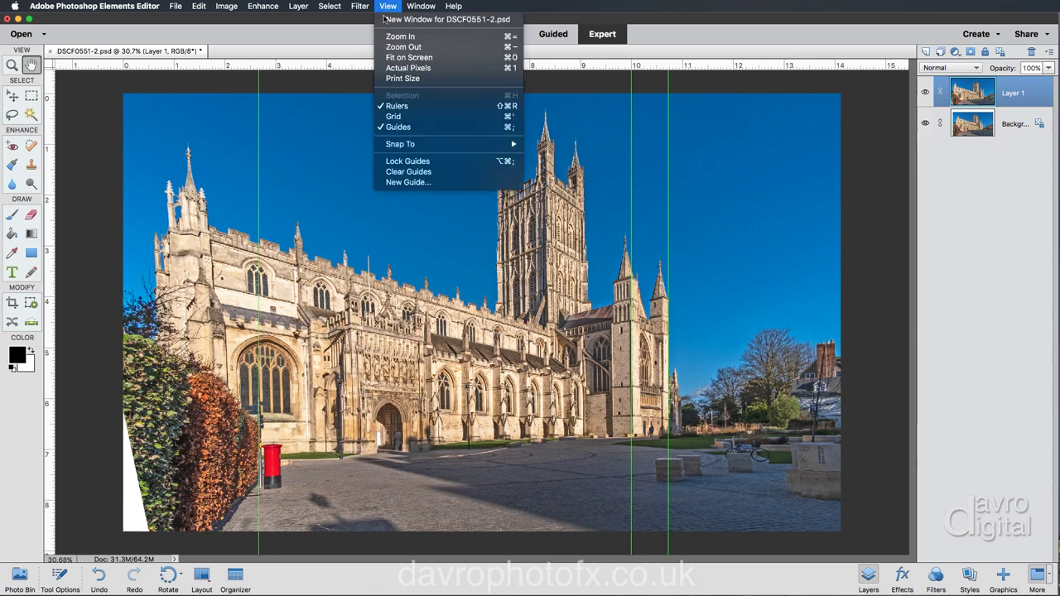
pyautogui.click(393, 173)
pyautogui.click(388, 6)
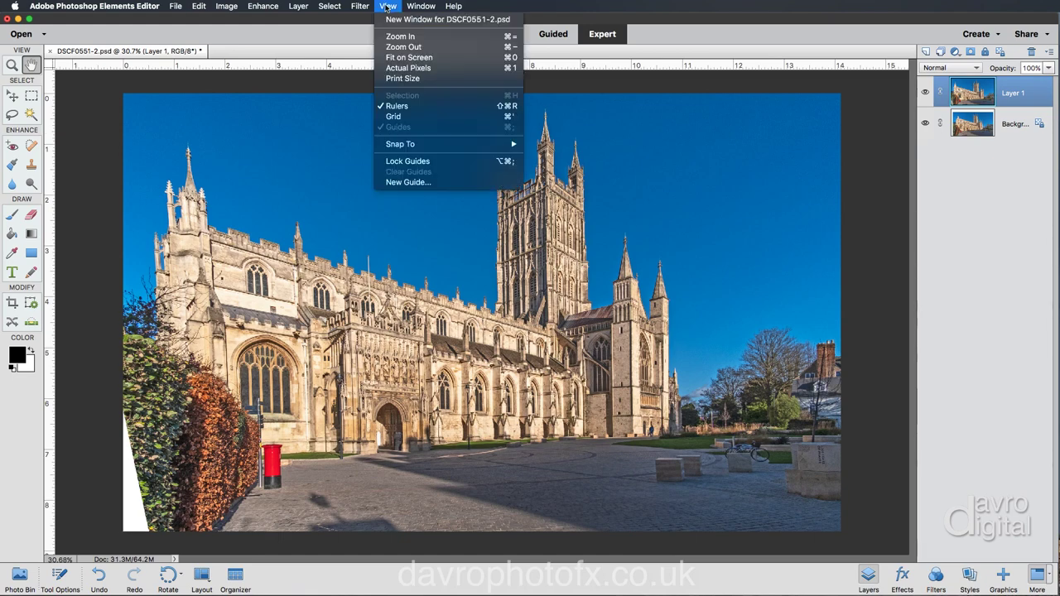
pyautogui.click(392, 116)
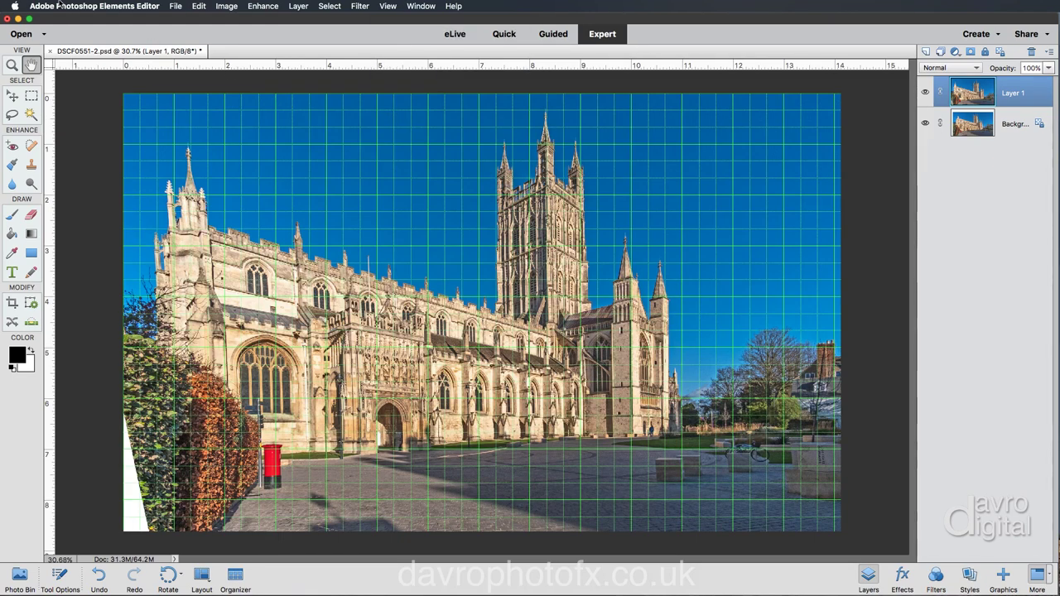
# - Open the Guides & Grid preferences and review the grid colour and unit choices, keeping Green and Inches
pyautogui.click(92, 7)
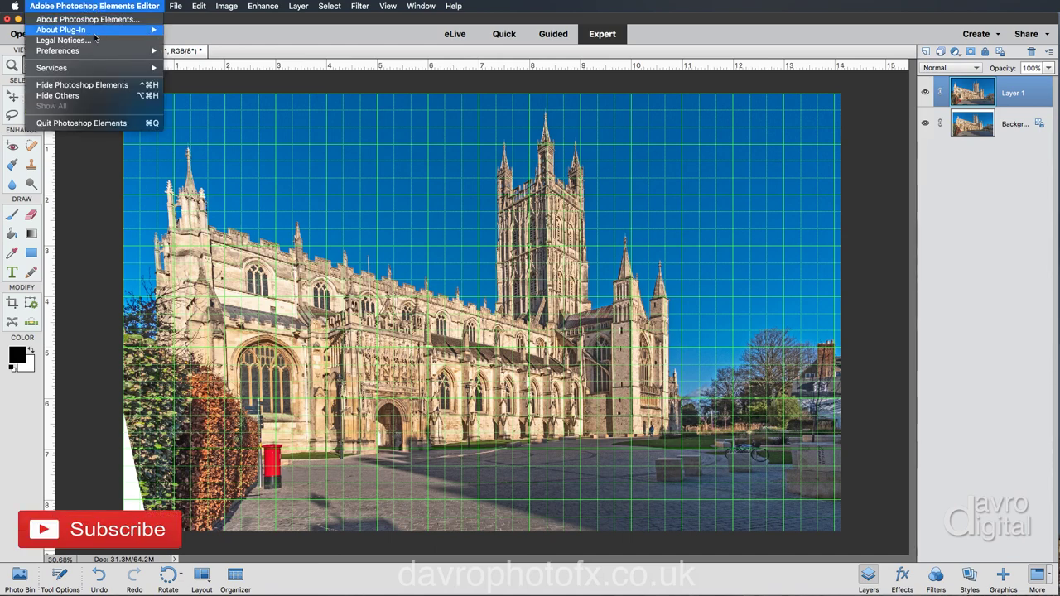
pyautogui.moveTo(92, 55)
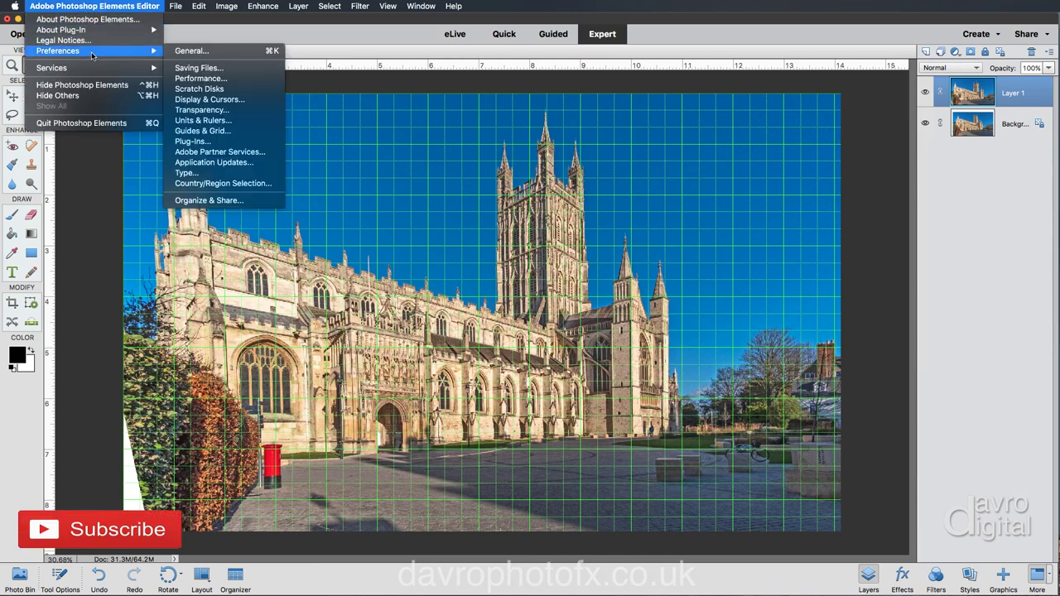
pyautogui.click(212, 137)
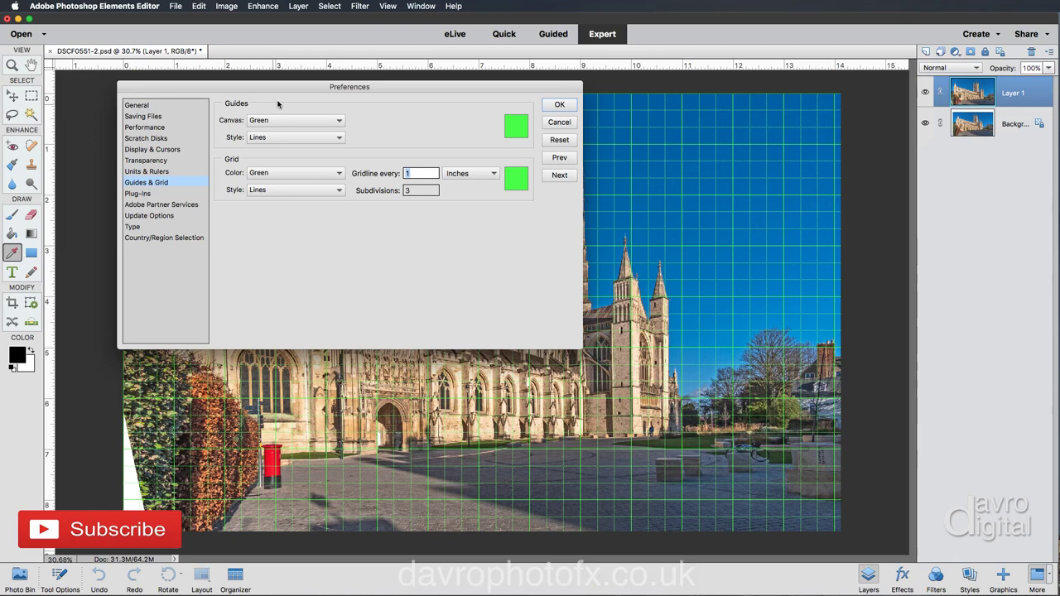
pyautogui.moveTo(289, 89); pyautogui.dragTo(475, 183)
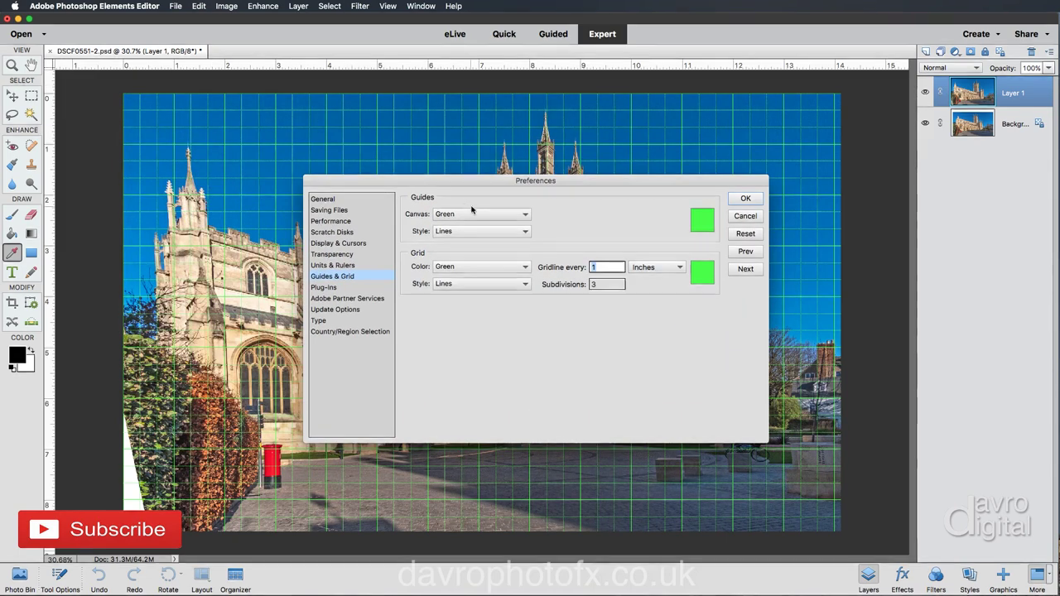
pyautogui.click(450, 267)
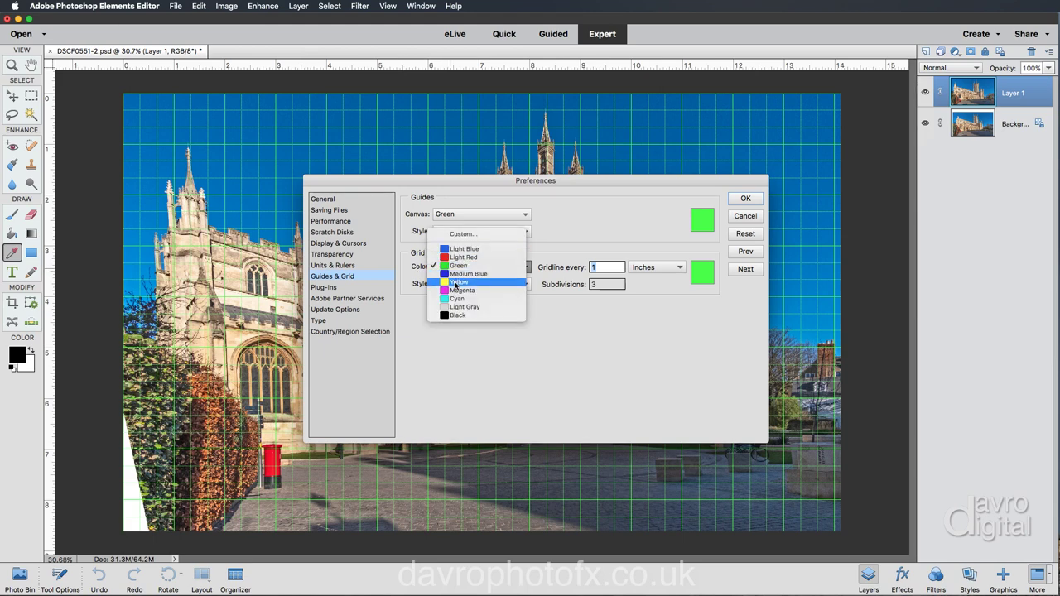
pyautogui.click(459, 265)
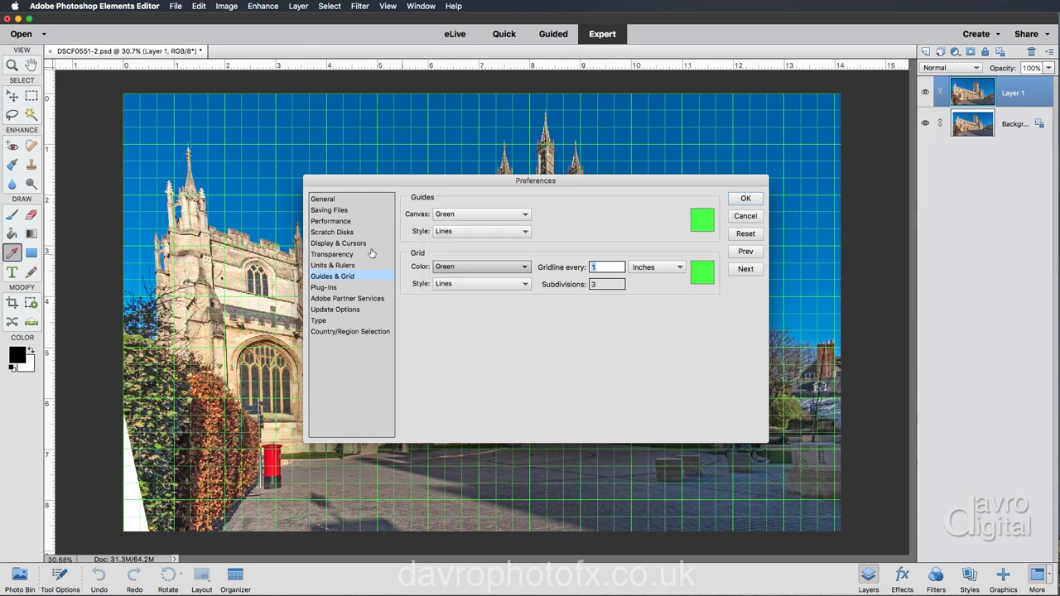
pyautogui.click(657, 267)
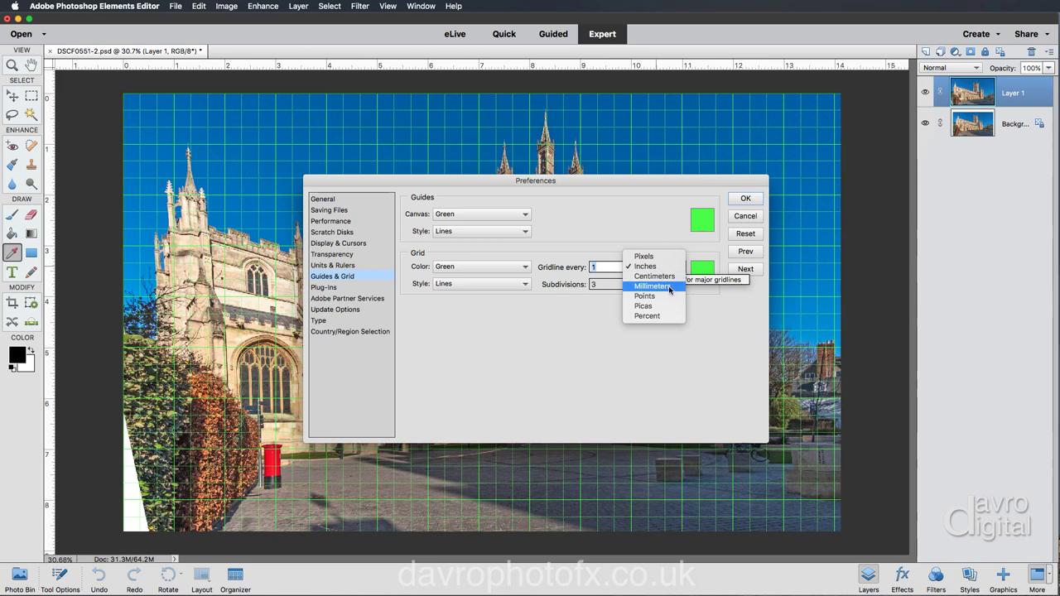
pyautogui.click(654, 266)
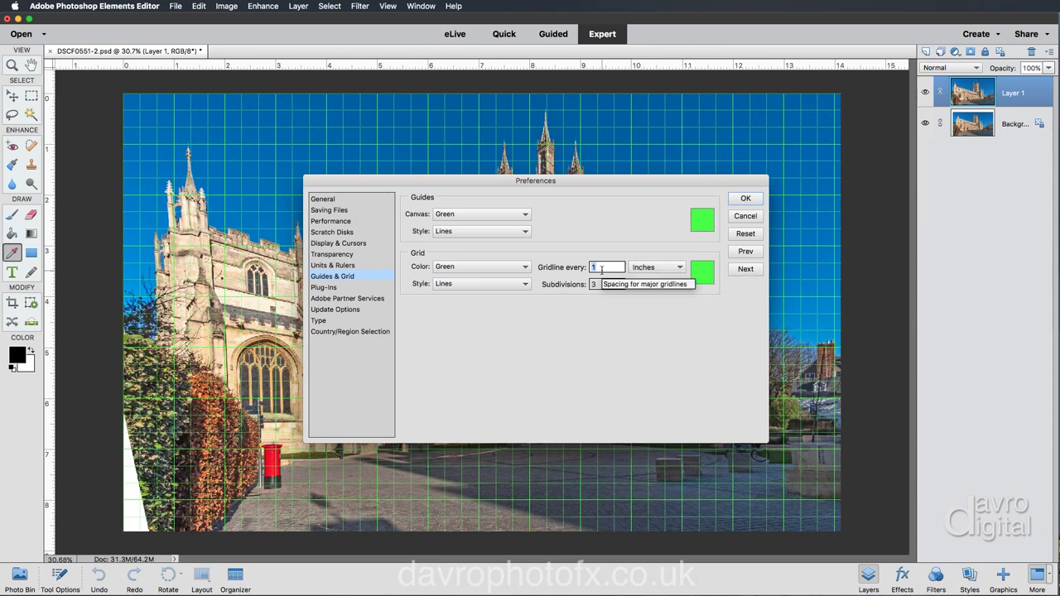
# - Try 1 and 2 subdivisions for the grid, moving the preferences dialog aside to view the photo
pyautogui.press('Tab')
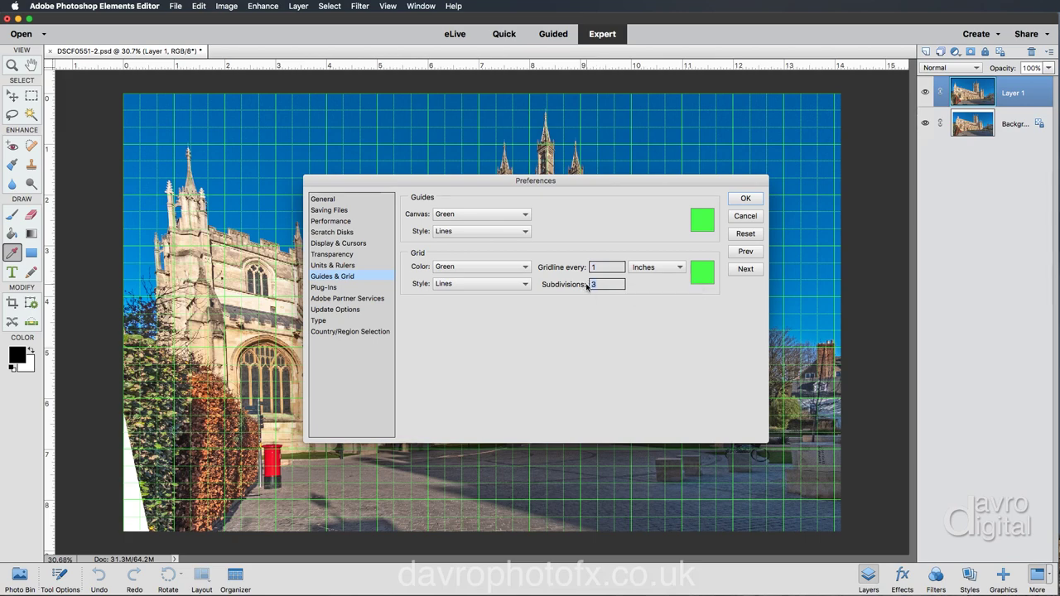
pyautogui.write('1')
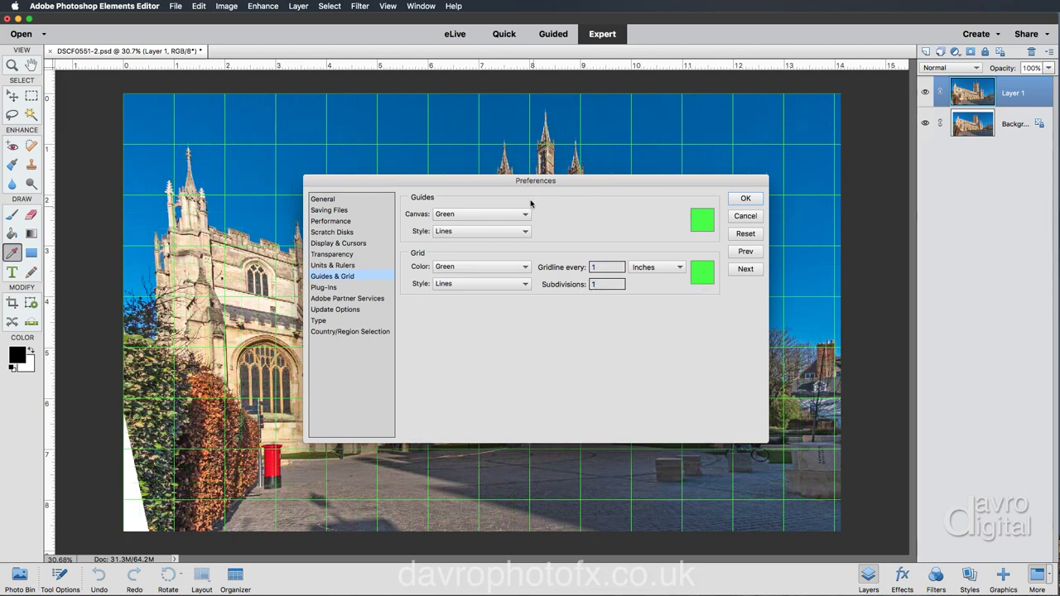
pyautogui.moveTo(528, 182); pyautogui.dragTo(740, 189)
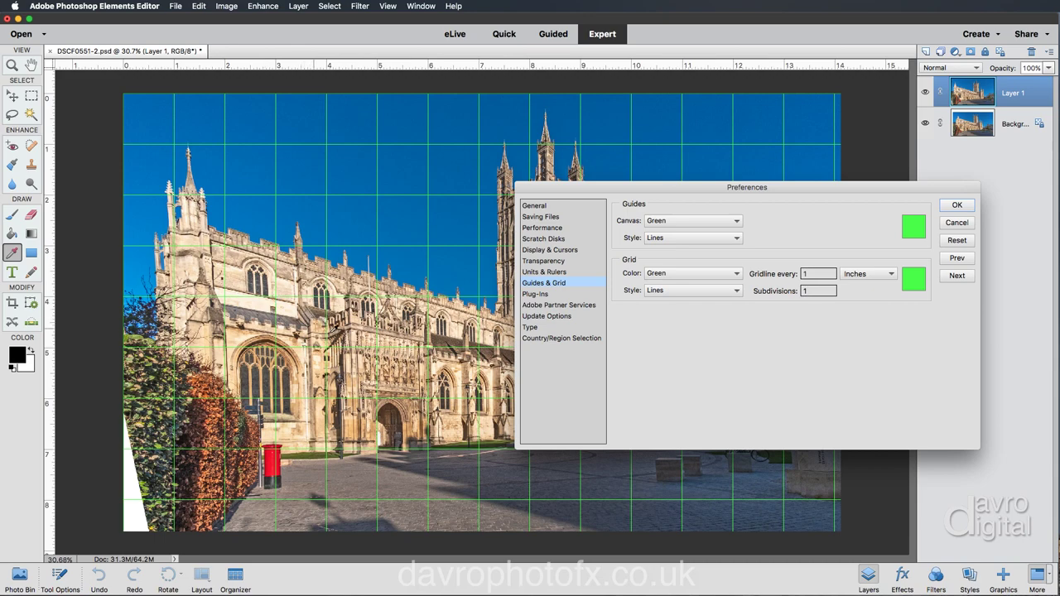
pyautogui.moveTo(689, 188); pyautogui.dragTo(297, 91)
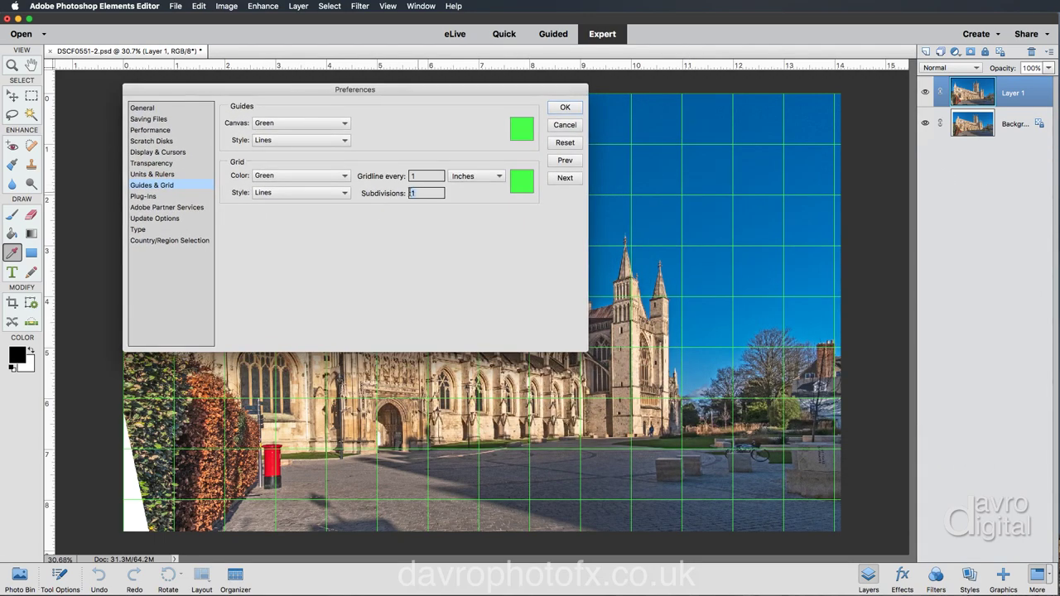
pyautogui.write('2')
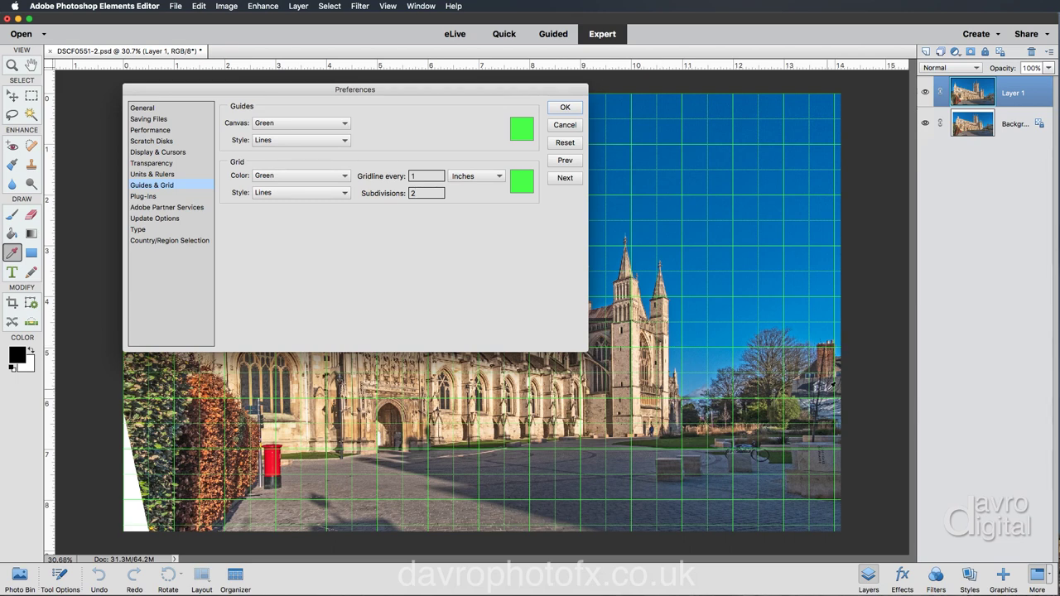
# - Set the grid subdivisions to 3, accept the preferences and hide the grid
pyautogui.doubleClick(417, 192)
pyautogui.write('3')
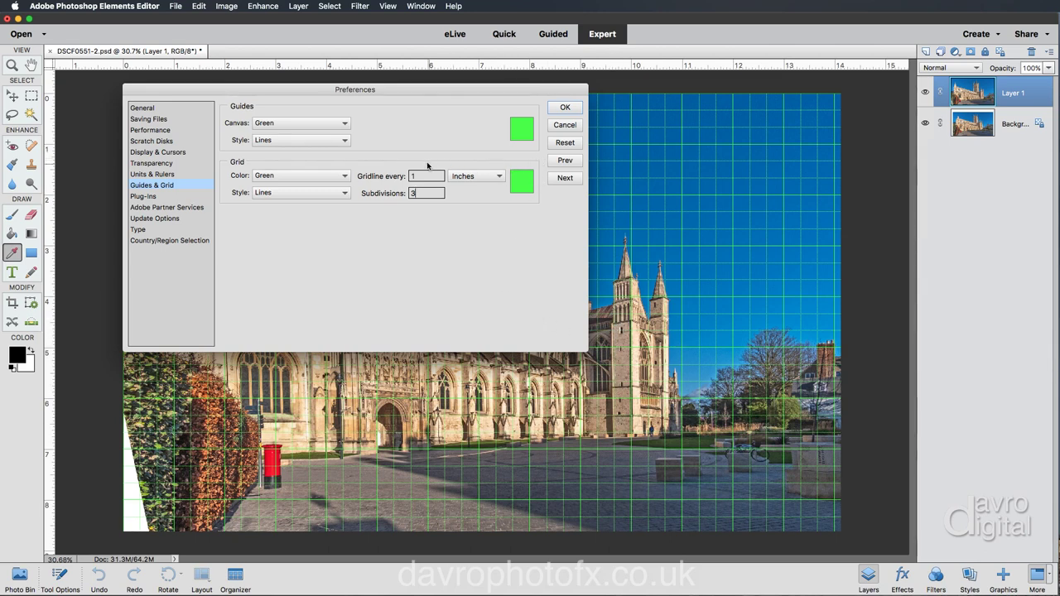
pyautogui.click(565, 107)
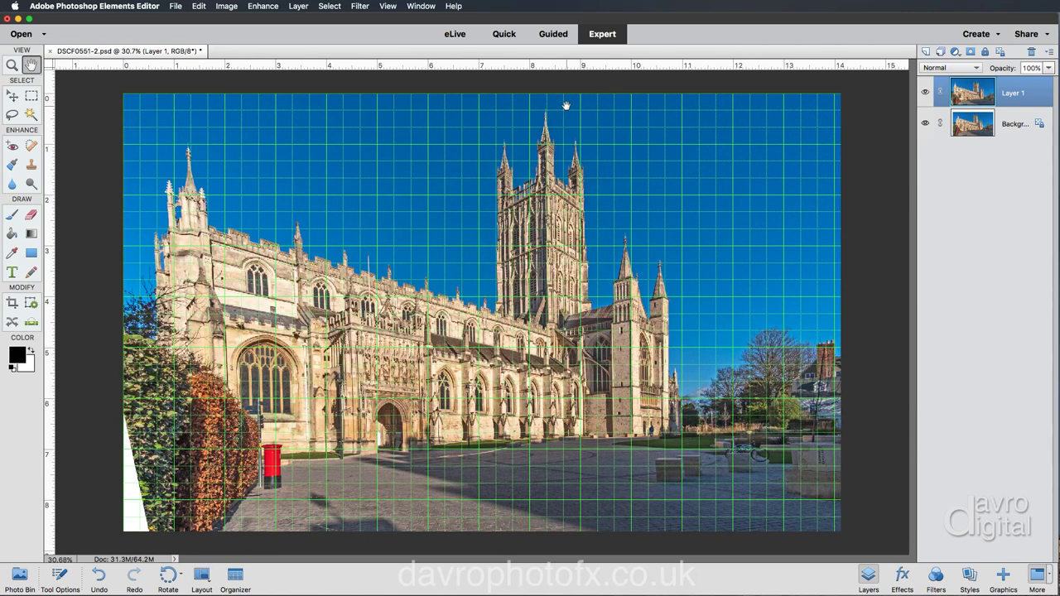
pyautogui.click(387, 7)
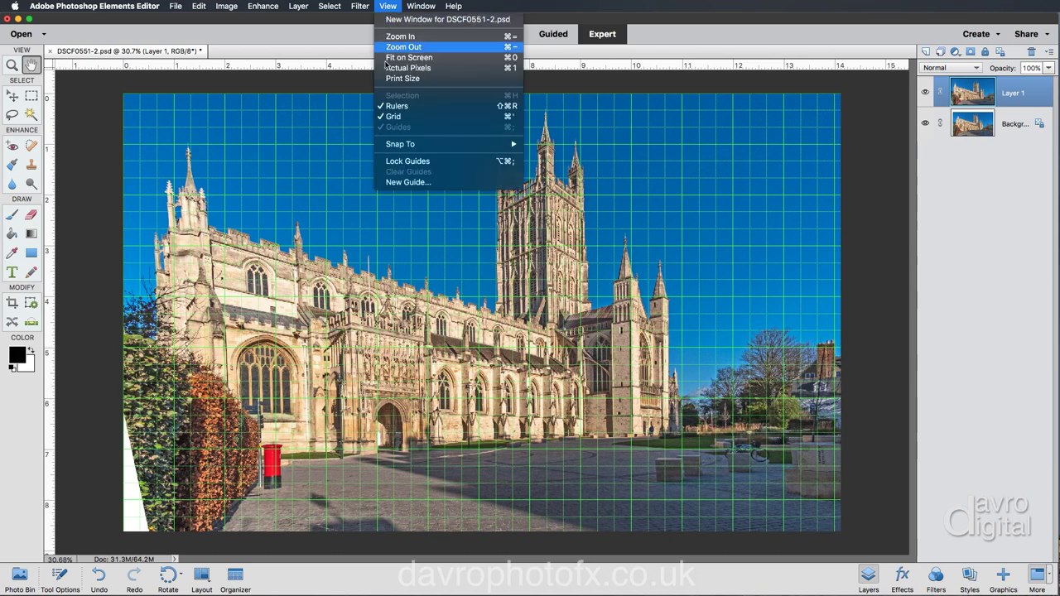
pyautogui.click(394, 117)
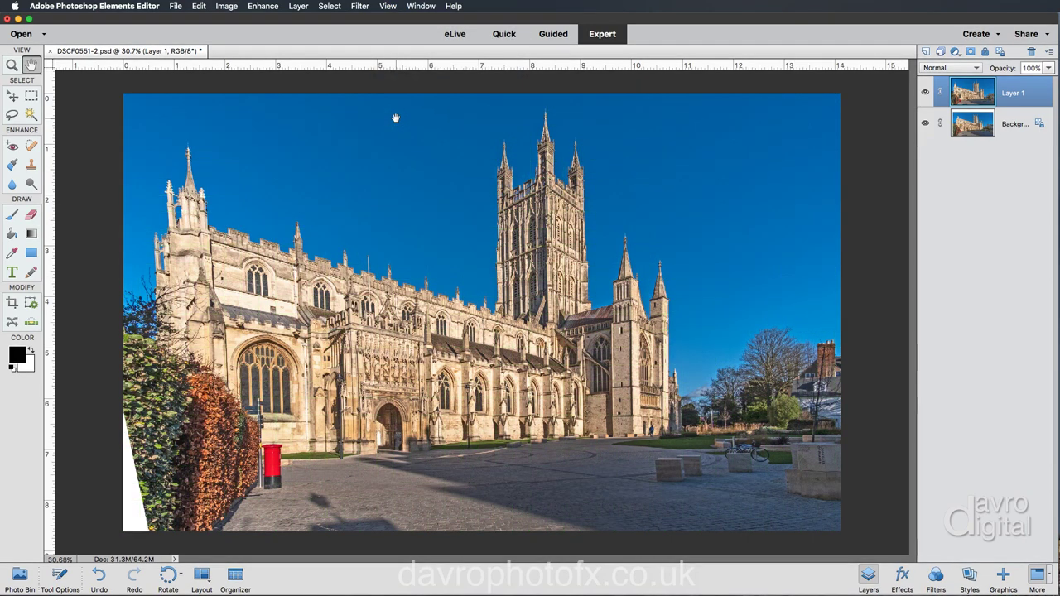
# - Distort Layer 1 by pulling its lower-right corner slightly outward to straighten the right side's verticals, and apply the transform
pyautogui.press('super+t')
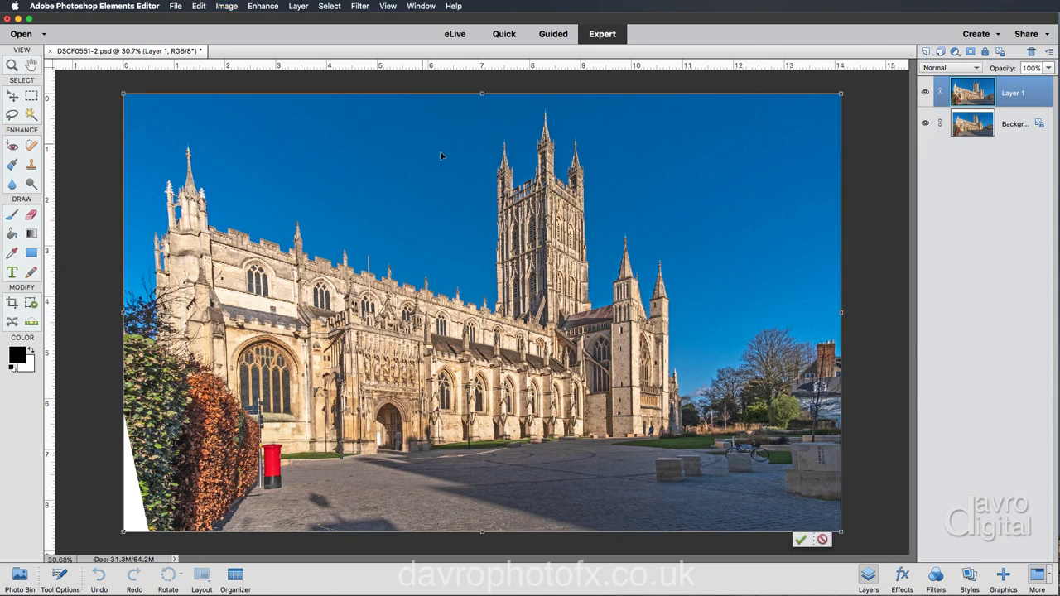
pyautogui.rightClick(491, 160)
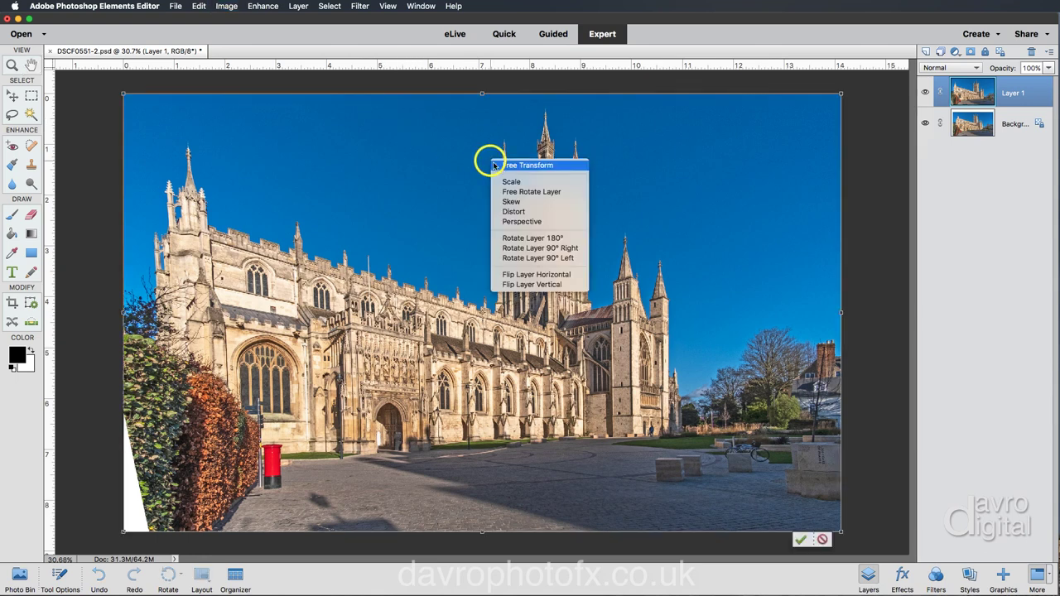
pyautogui.click(520, 212)
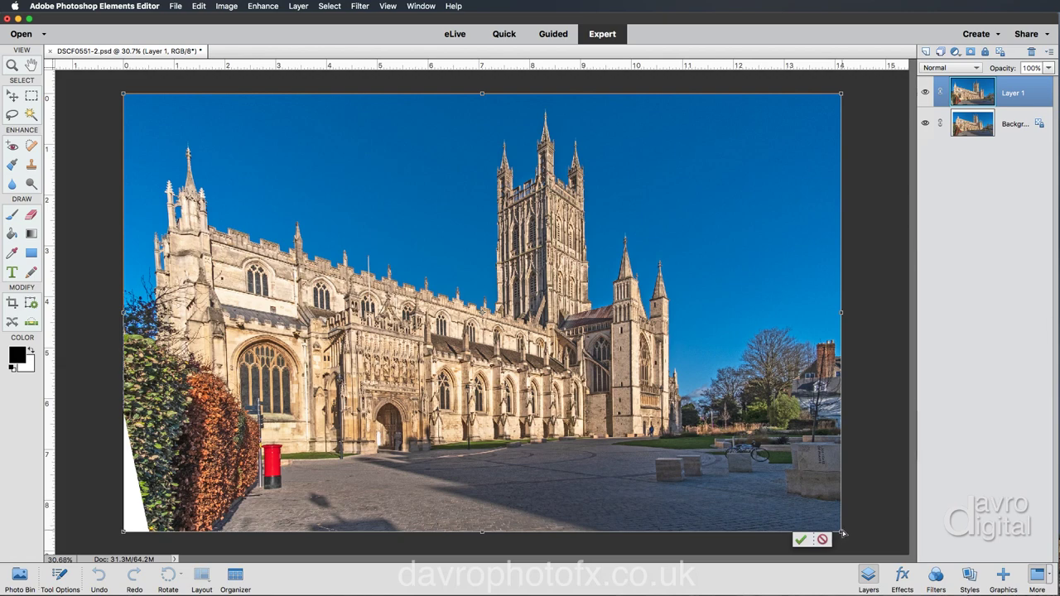
pyautogui.moveTo(845, 534); pyautogui.dragTo(847, 535)
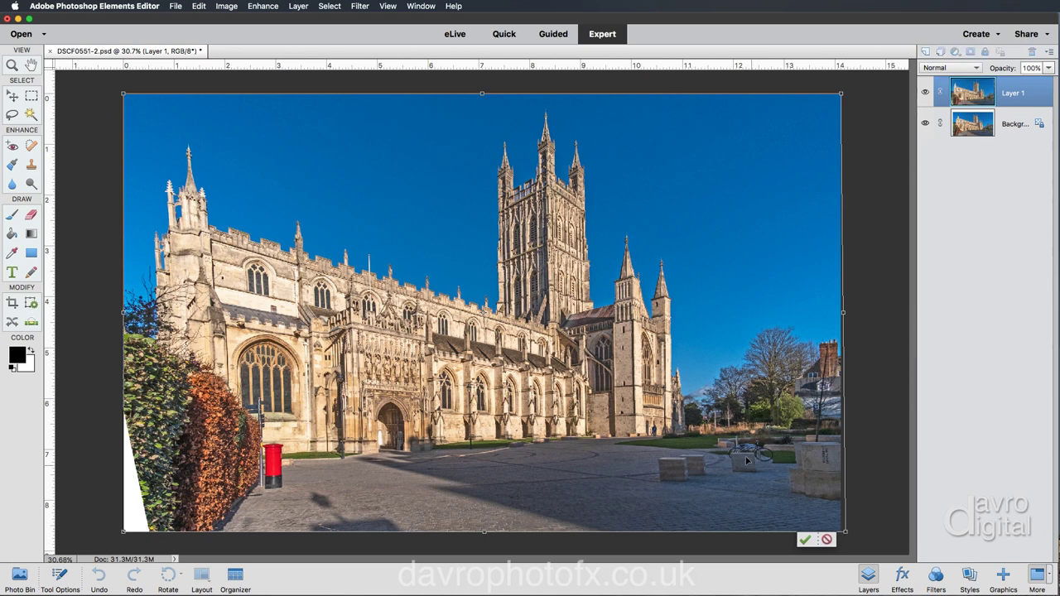
pyautogui.press('Return')
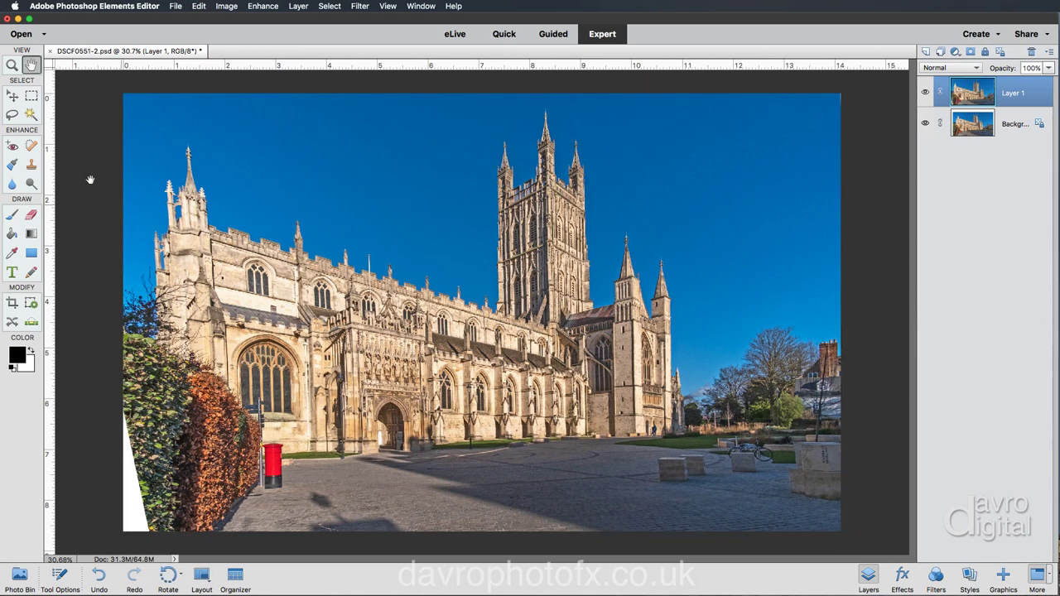
# - Crop to the full canvas bounds to discard the parts of Layer 1 lying outside them
pyautogui.click(11, 302)
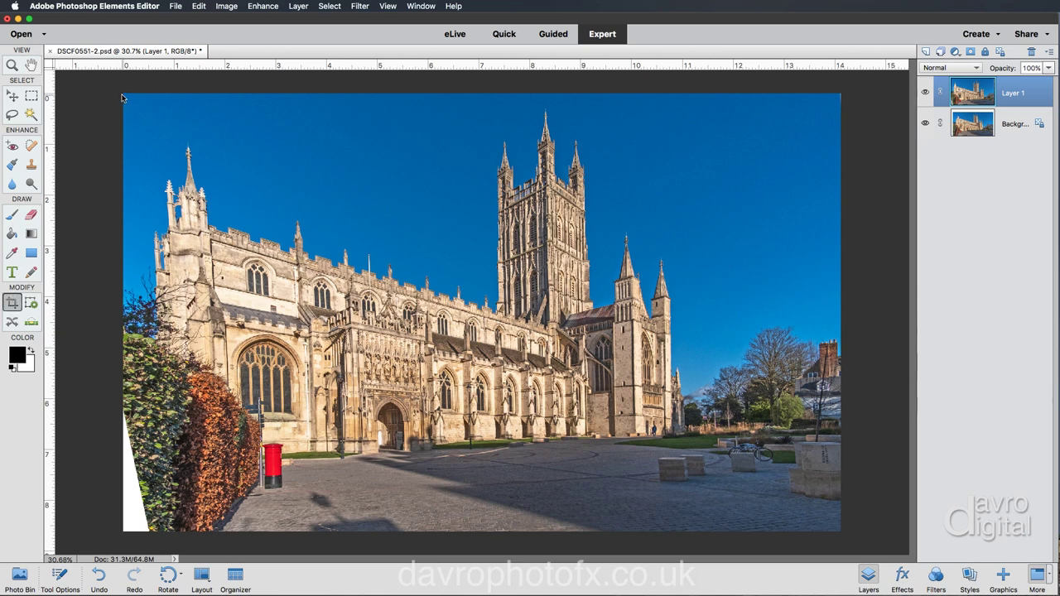
pyautogui.moveTo(124, 94); pyautogui.dragTo(844, 536)
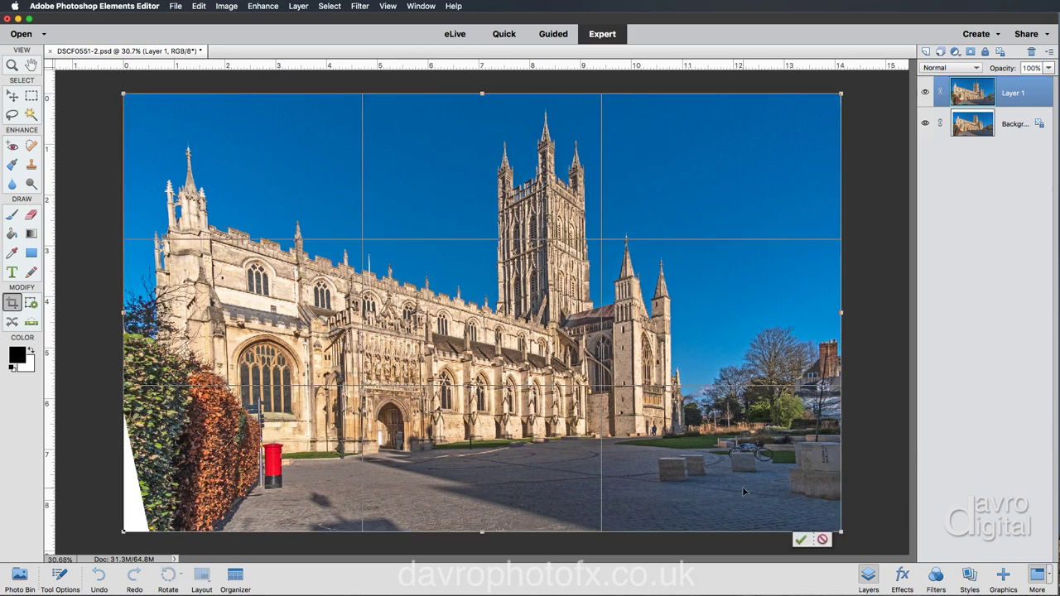
pyautogui.press('Escape')
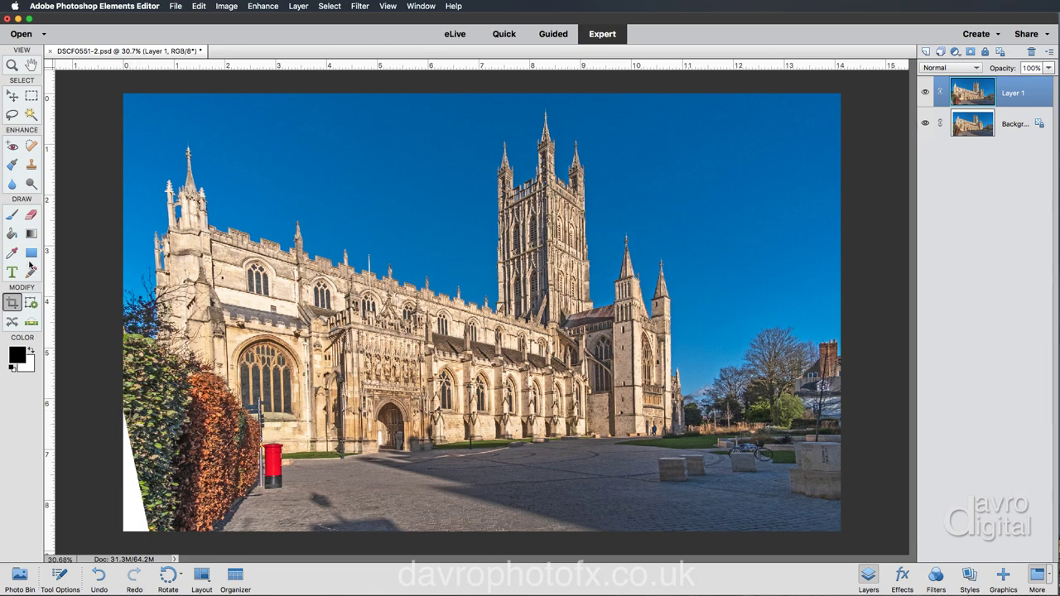
# - Check the Clone Stamp options and clone hedge foliage over the white wedge at the photo's lower-left corner
pyautogui.click(32, 165)
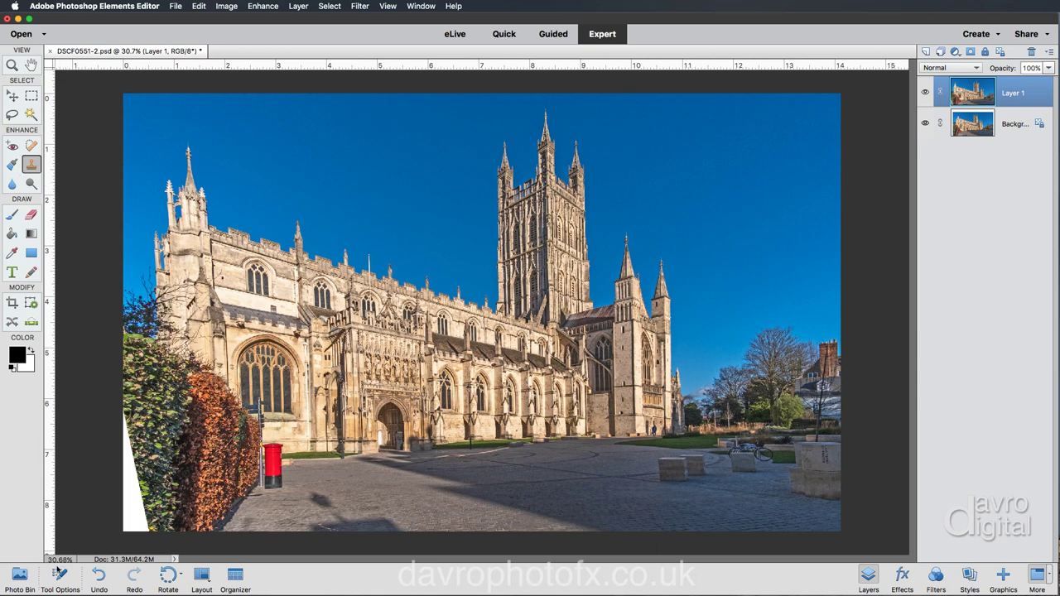
pyautogui.click(58, 573)
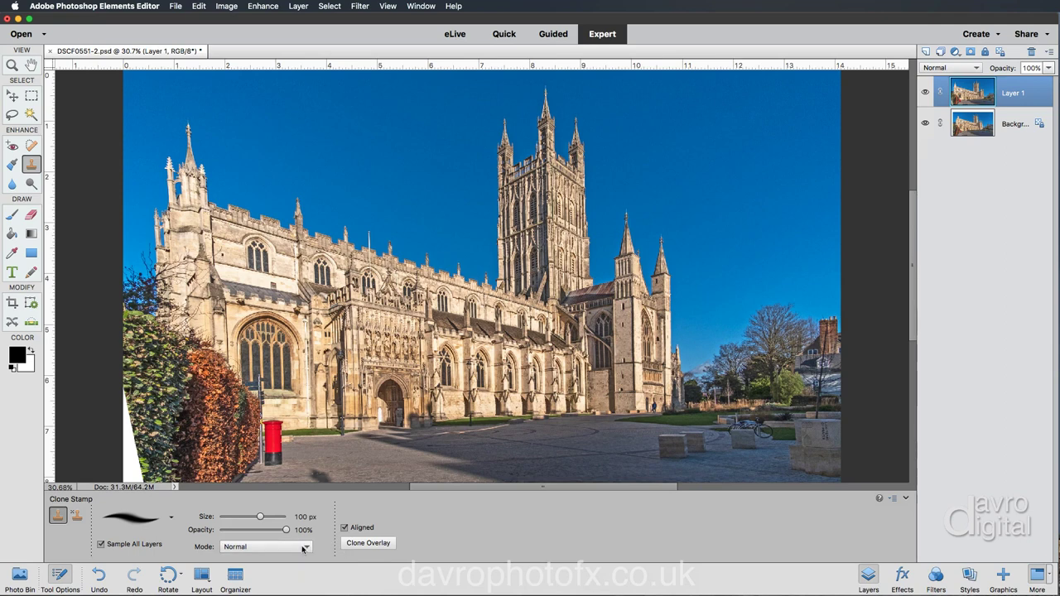
pyautogui.click(63, 579)
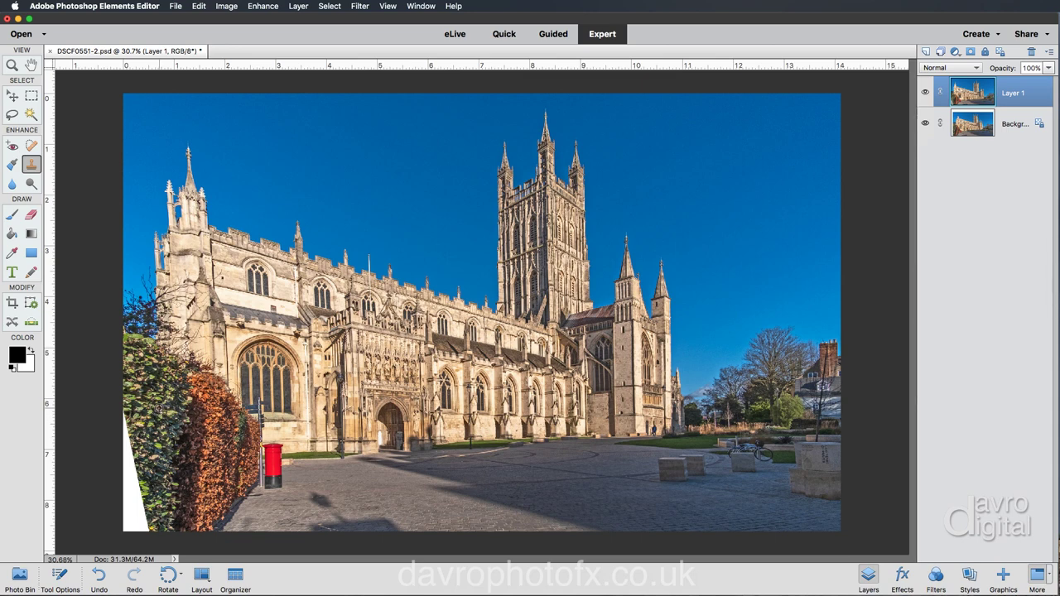
pyautogui.moveTo(124, 411)
pyautogui.mouseDown()
pyautogui.moveTo(127, 522)
pyautogui.moveTo(136, 527)
pyautogui.moveTo(141, 501)
pyautogui.moveTo(138, 489)
pyautogui.moveTo(141, 524)
pyautogui.moveTo(125, 445)
pyautogui.moveTo(139, 480)
pyautogui.moveTo(138, 537)
pyautogui.moveTo(124, 511)
pyautogui.moveTo(162, 443)
pyautogui.moveTo(140, 533)
pyautogui.mouseUp()
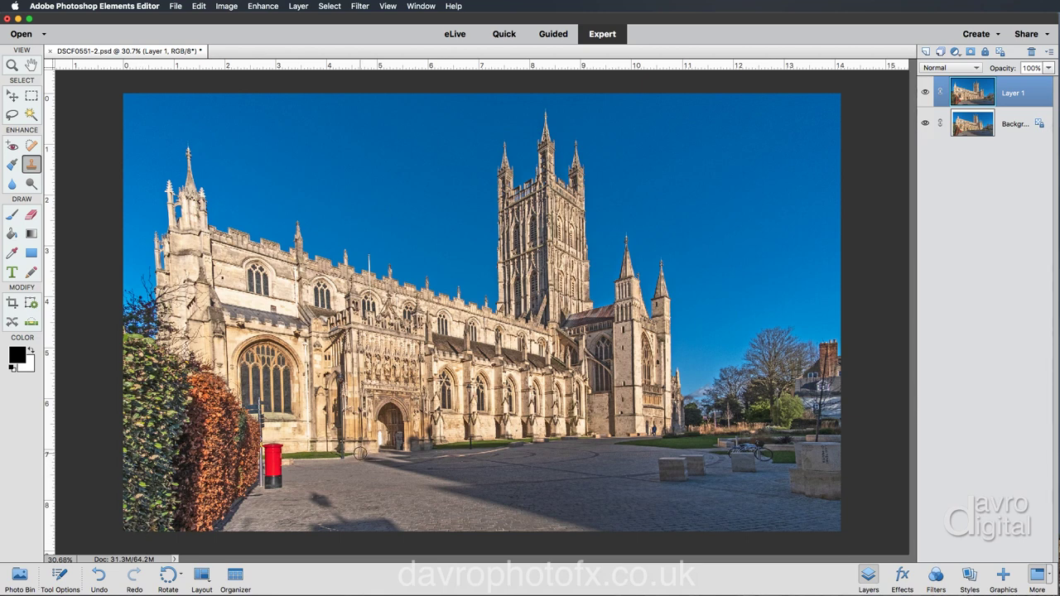
# - Return to the original single-layer photo and duplicate its Background layer
pyautogui.press('h')
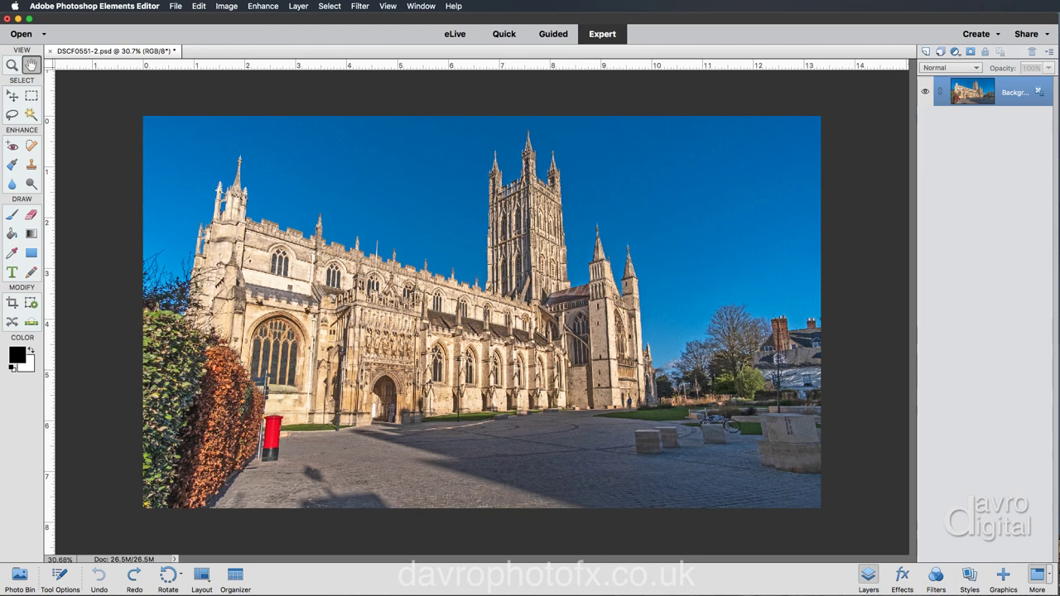
pyautogui.press('super+j')
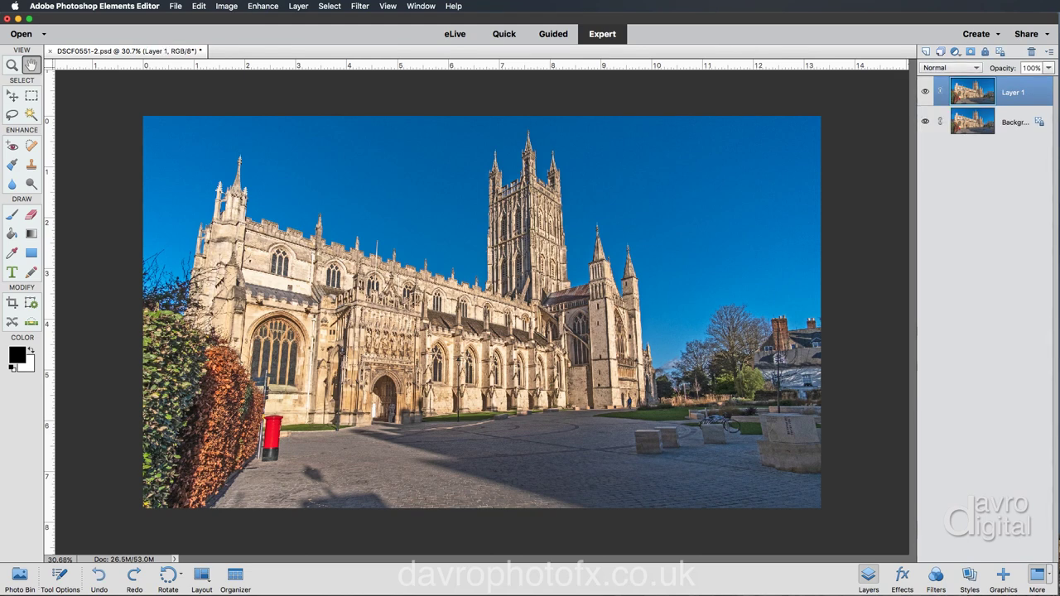